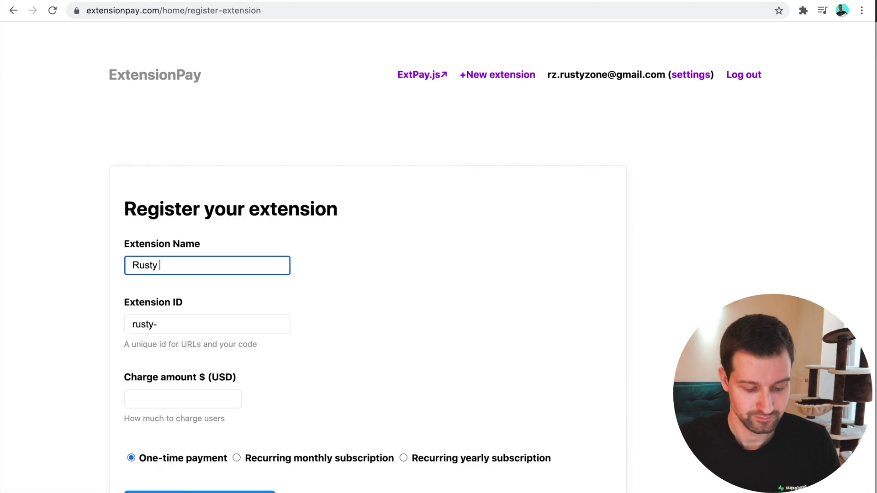
Name the new extension 'Rusty Text Extension', set a 10 one-time charge, and register it
{"action": "type", "text": "Text Extension"}
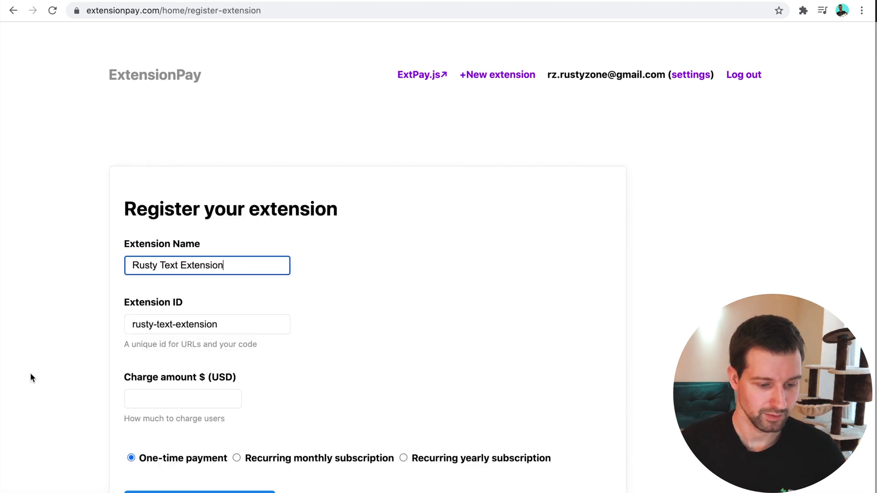
{"action": "scroll", "coordinate": [30, 378], "scroll_direction": "down", "scroll_amount": 3}
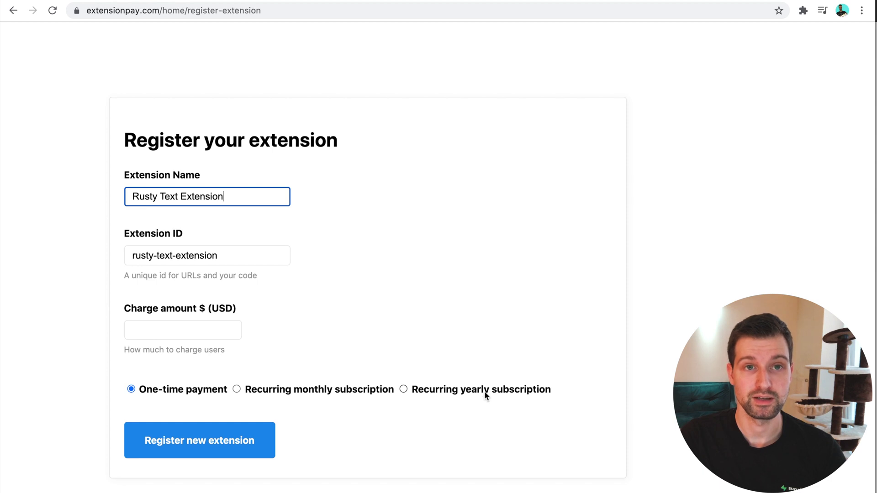
{"action": "left_click", "coordinate": [150, 328]}
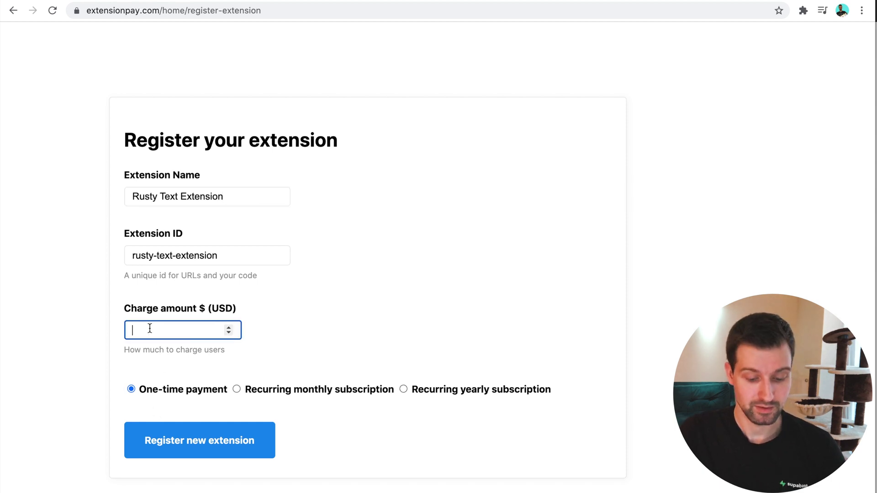
{"action": "left_click", "coordinate": [69, 328]}
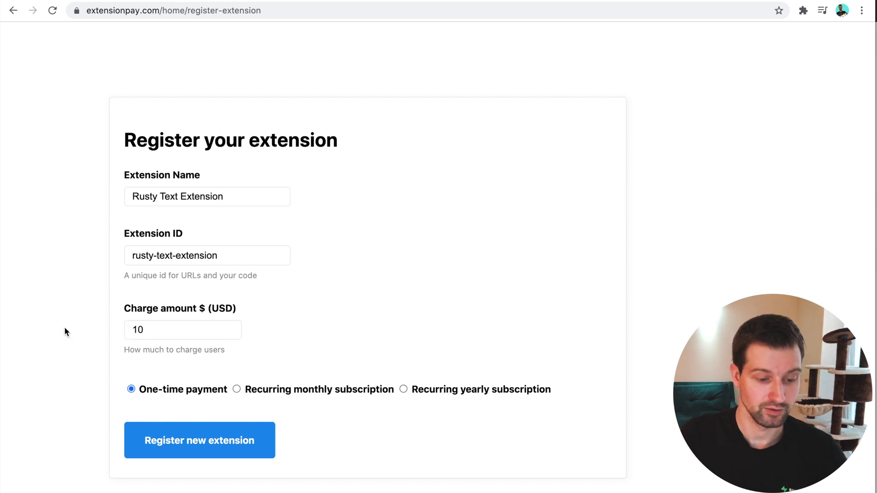
{"action": "left_click", "coordinate": [182, 449]}
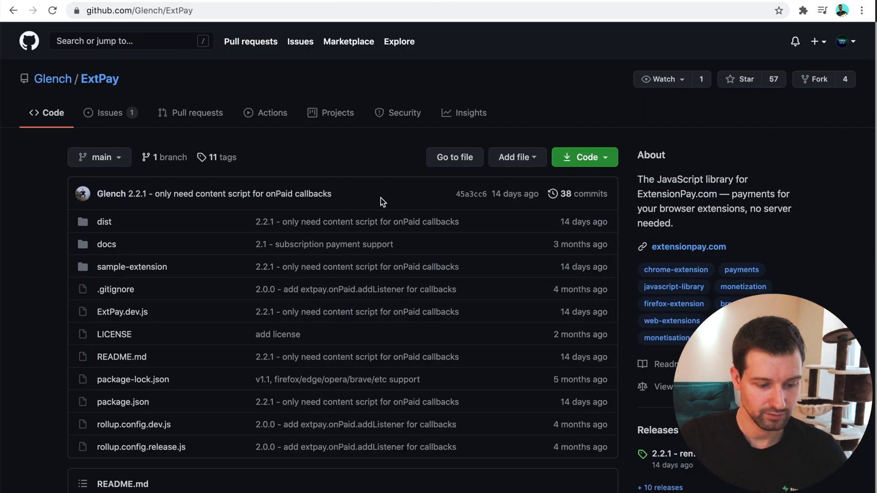
Scroll the ExtPay README to steps 3 and 4 on initializing ExtPay and checking paid status
{"action": "scroll", "coordinate": [381, 199], "scroll_direction": "down", "scroll_amount": 20}
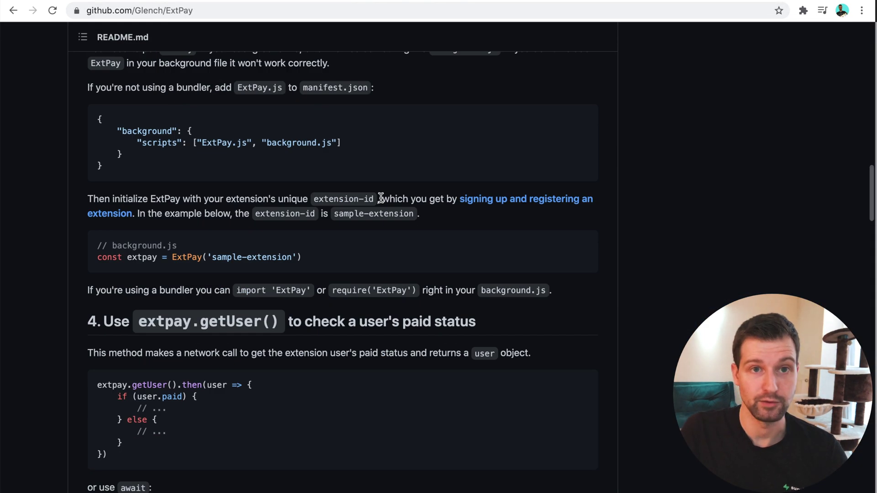
Skim the money-making extensions article, then select the const extpay snippet on the home page
{"action": "left_click", "coordinate": [108, 2]}
{"action": "left_click", "coordinate": [223, 2]}
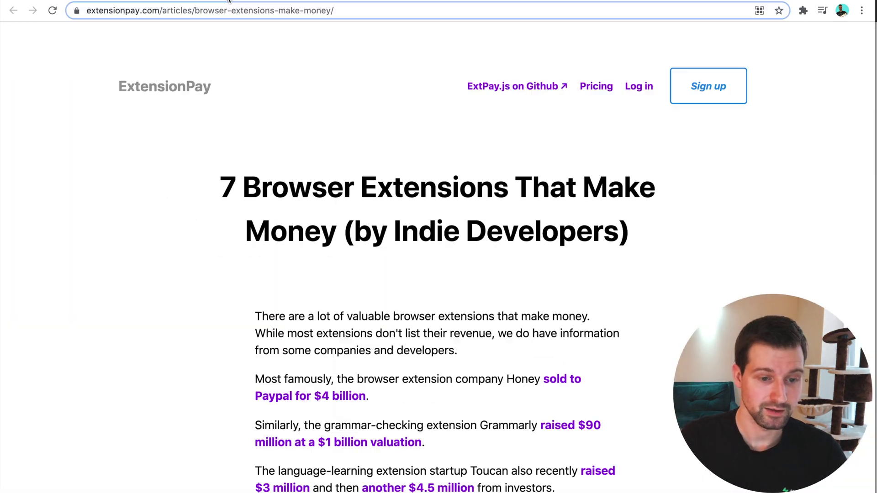
{"action": "scroll", "coordinate": [285, 93], "scroll_direction": "down", "scroll_amount": 10}
{"action": "scroll", "coordinate": [285, 93], "scroll_direction": "down", "scroll_amount": 20}
{"action": "scroll", "coordinate": [286, 96], "scroll_direction": "down", "scroll_amount": 1}
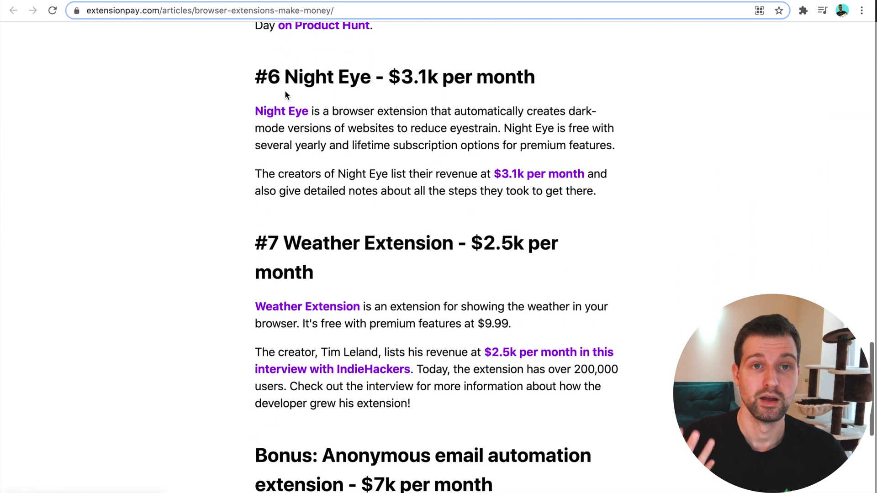
{"action": "scroll", "coordinate": [284, 90], "scroll_direction": "up", "scroll_amount": 20}
{"action": "left_click", "coordinate": [85, 1]}
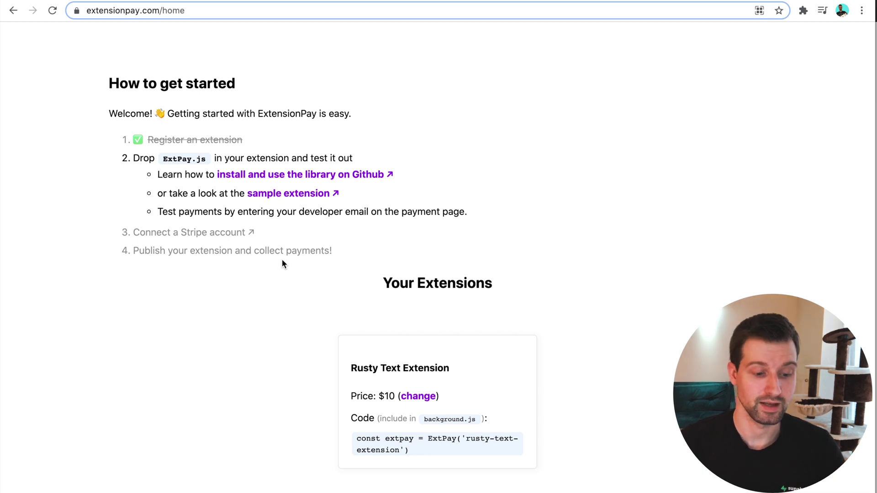
{"action": "left_click_drag", "start_coordinate": [358, 440], "coordinate": [409, 449]}
{"action": "key", "text": "ctrl+c"}
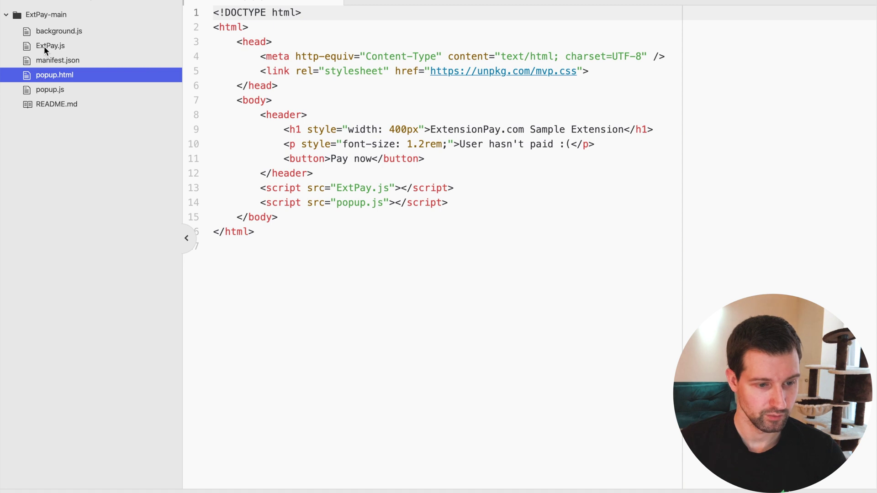
Replace the sample-extension ExtPay line in background.js with the rusty-text-extension initialization
{"action": "left_click", "coordinate": [49, 32]}
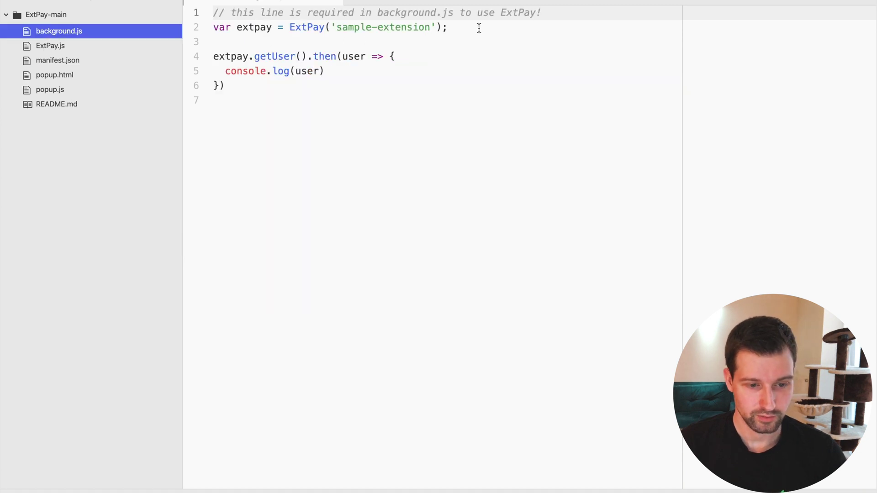
{"action": "left_click_drag", "start_coordinate": [479, 28], "coordinate": [201, 28]}
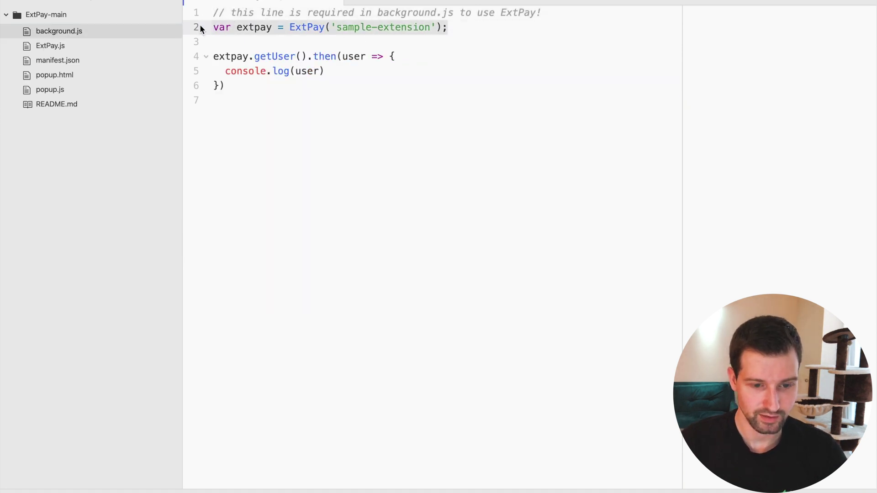
{"action": "key", "text": "ctrl+v"}
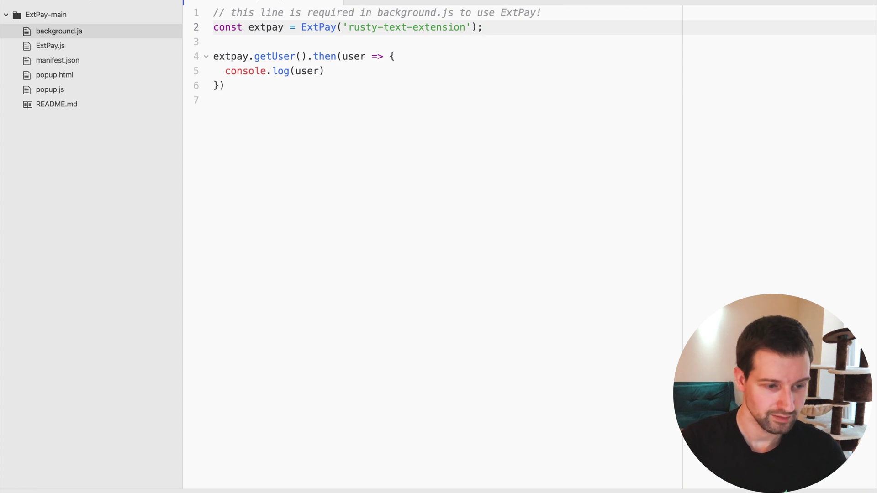
Replace line 1 of popup.js with the rusty-text-extension initialization, ending with a semicolon
{"action": "left_click", "coordinate": [41, 91]}
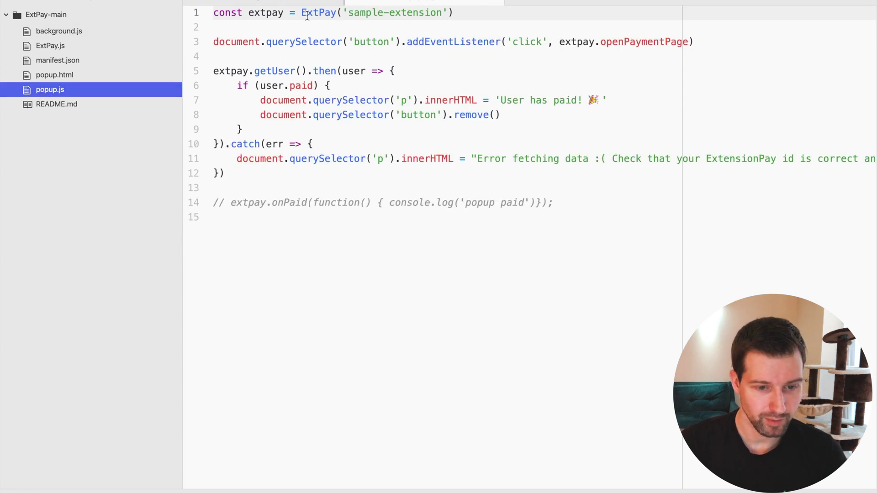
{"action": "left_click_drag", "start_coordinate": [464, 13], "coordinate": [208, 12]}
{"action": "key", "text": "super+v"}
{"action": "type", "text": ";"}
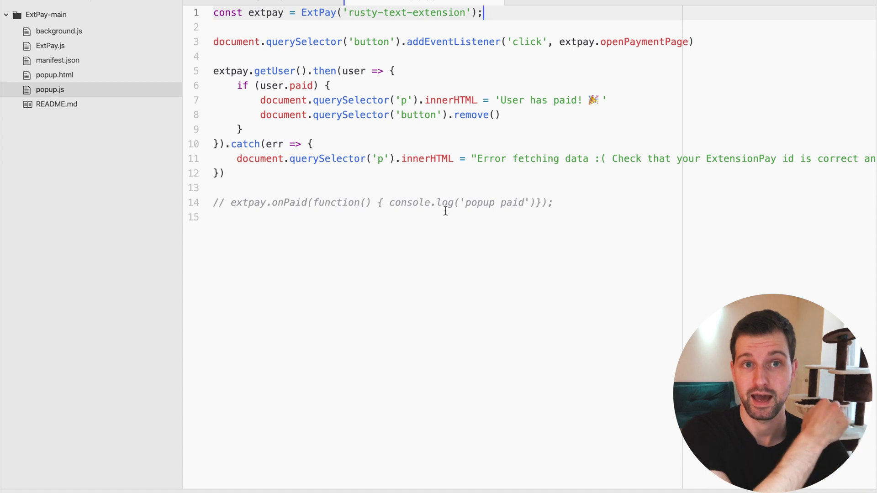
{"action": "mouse_move", "coordinate": [394, 489]}
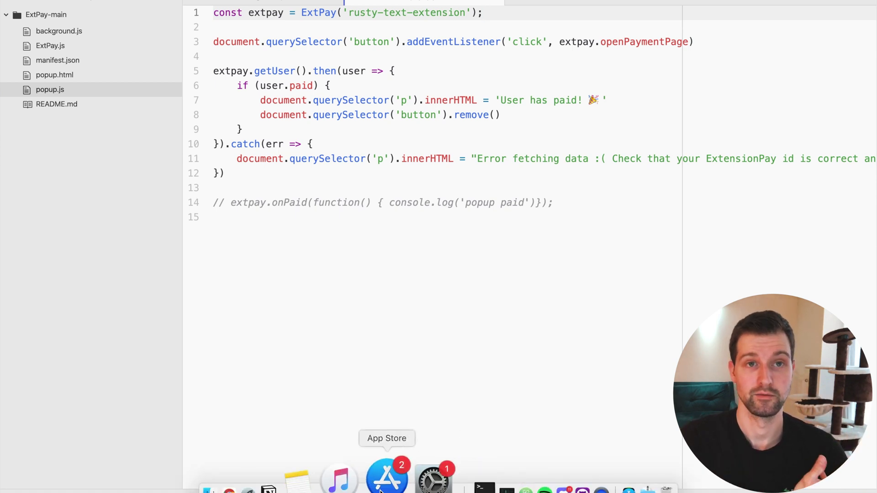
Return to Chrome and start the 'Connect a Stripe account' flow from the ExtensionPay home page
{"action": "left_click", "coordinate": [286, 485]}
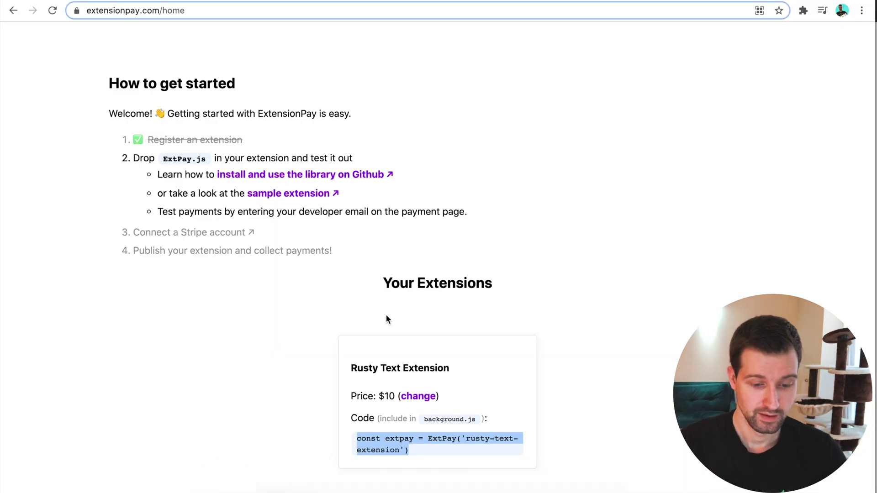
{"action": "left_click", "coordinate": [184, 234]}
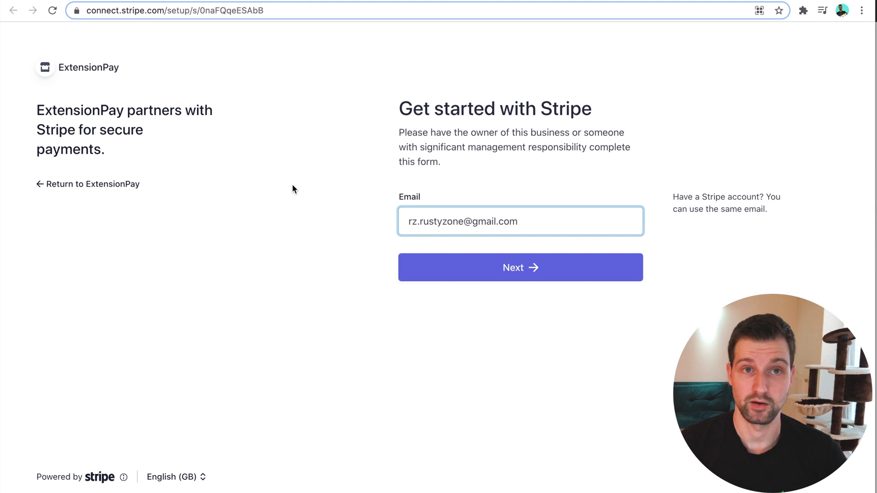
Continue the Stripe setup using the prefilled account email
{"action": "left_click", "coordinate": [475, 268]}
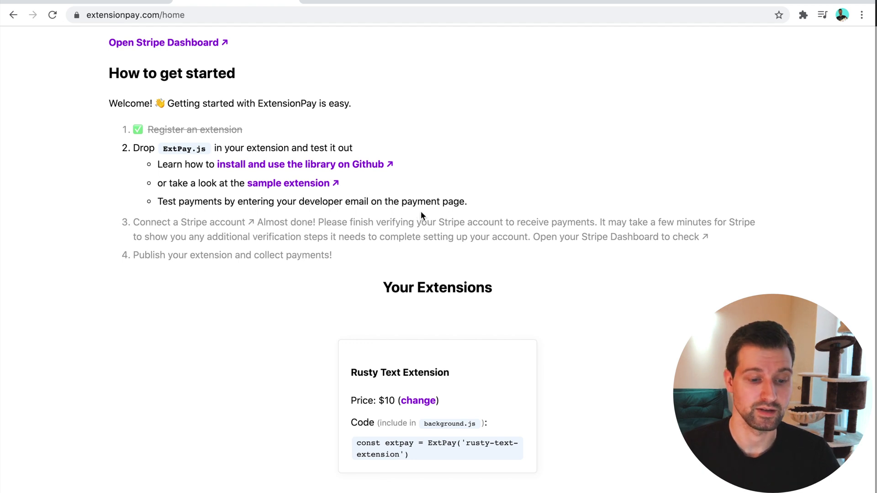
Select the 'Test payments…' tip on the ExtensionPay home page
{"action": "left_click_drag", "start_coordinate": [157, 203], "coordinate": [471, 205]}
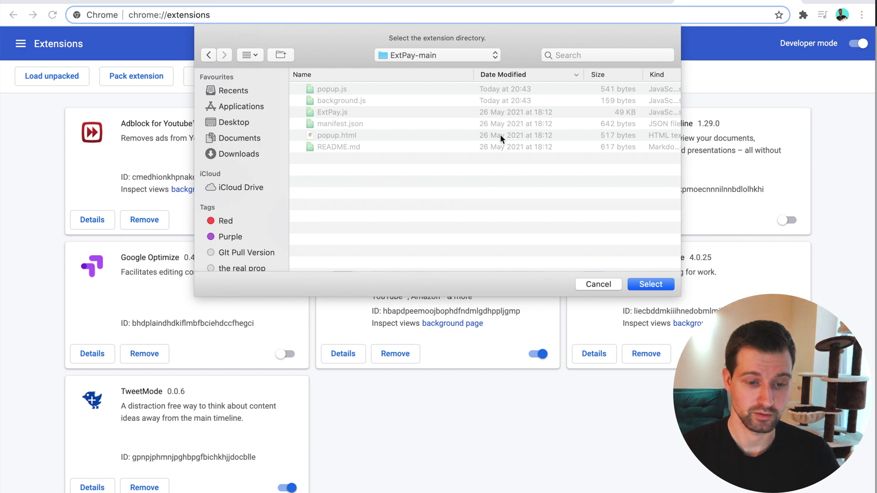
Load ExtPay-main as an unpacked extension, pin the Sample Extension, and open its popup
{"action": "left_click", "coordinate": [649, 285]}
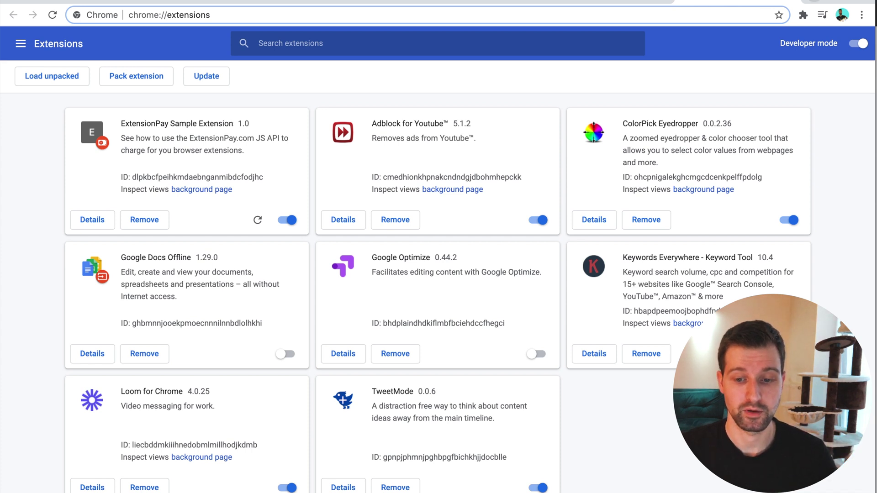
{"action": "key", "text": "ctrl+t"}
{"action": "left_click", "coordinate": [803, 15]}
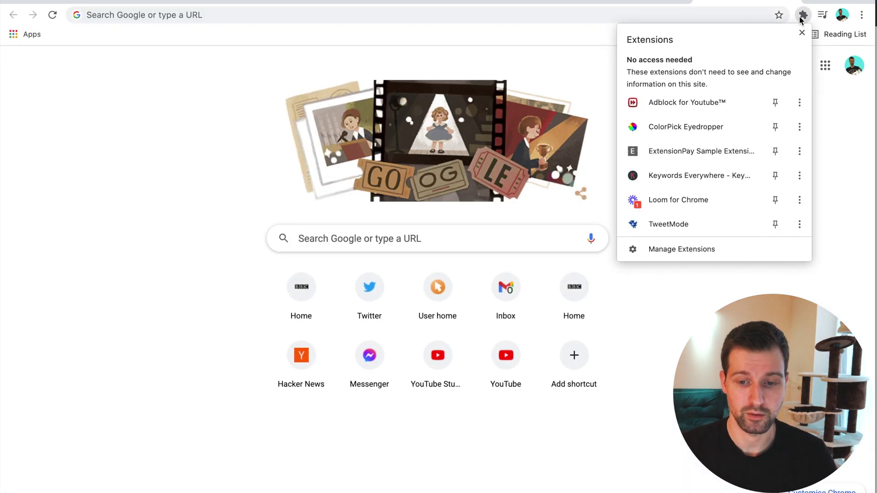
{"action": "left_click", "coordinate": [774, 151]}
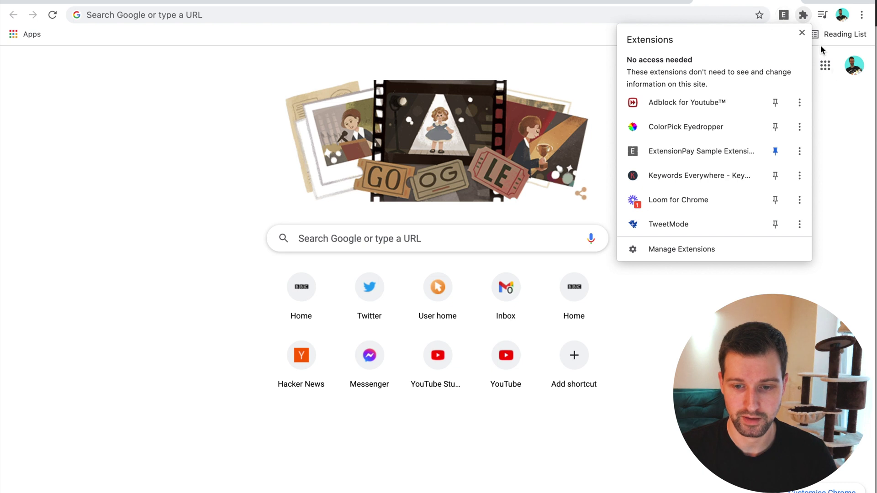
{"action": "left_click", "coordinate": [842, 100]}
{"action": "left_click", "coordinate": [783, 15]}
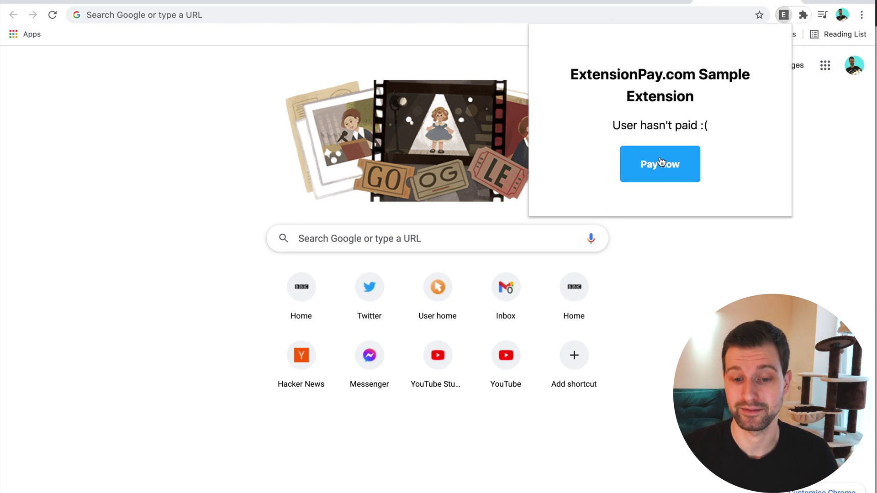
Pay $10 for Rusty Text Extension in test mode with the developer email and testing password
{"action": "left_click", "coordinate": [649, 168]}
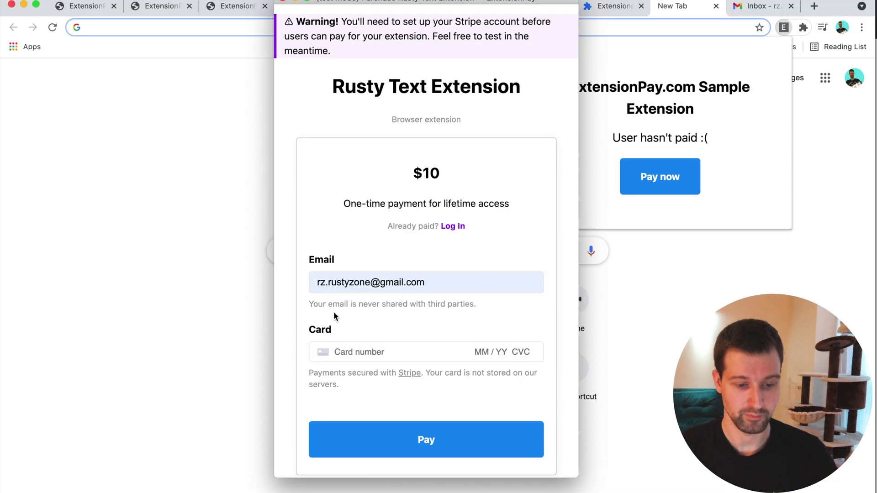
{"action": "scroll", "coordinate": [390, 224], "scroll_direction": "down", "scroll_amount": 2}
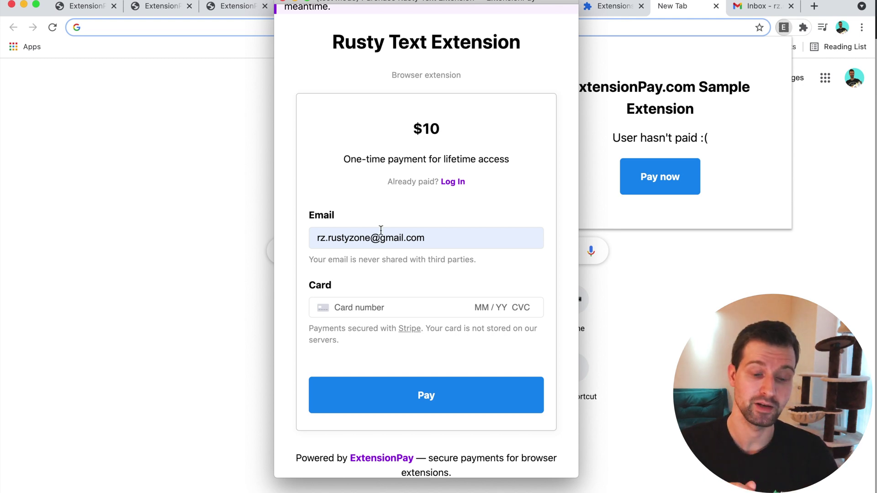
{"action": "left_click", "coordinate": [389, 410]}
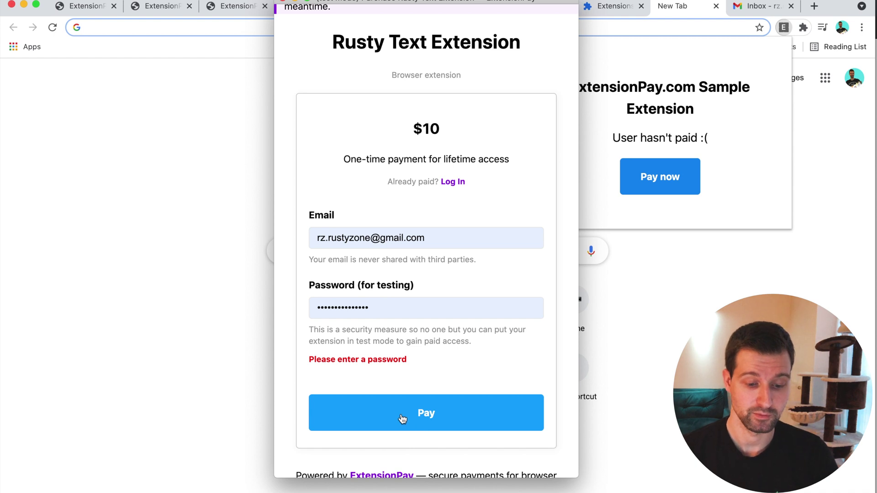
{"action": "left_click", "coordinate": [415, 428]}
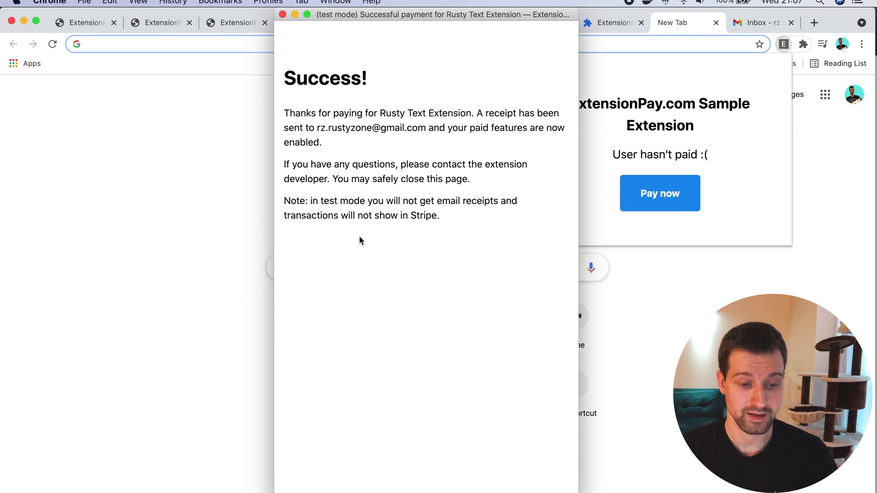
Close the payment window and reopen the Sample Extension popup until it shows 'User has paid!'
{"action": "left_click", "coordinate": [282, 14]}
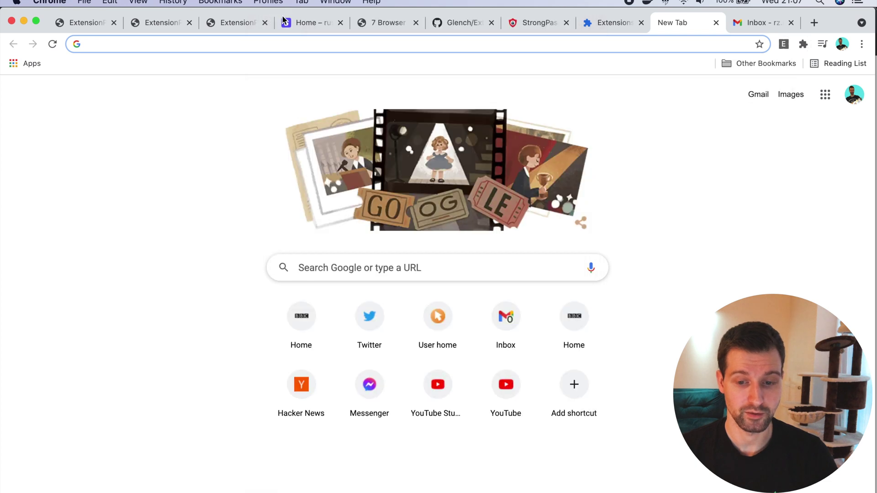
{"action": "left_click", "coordinate": [783, 44]}
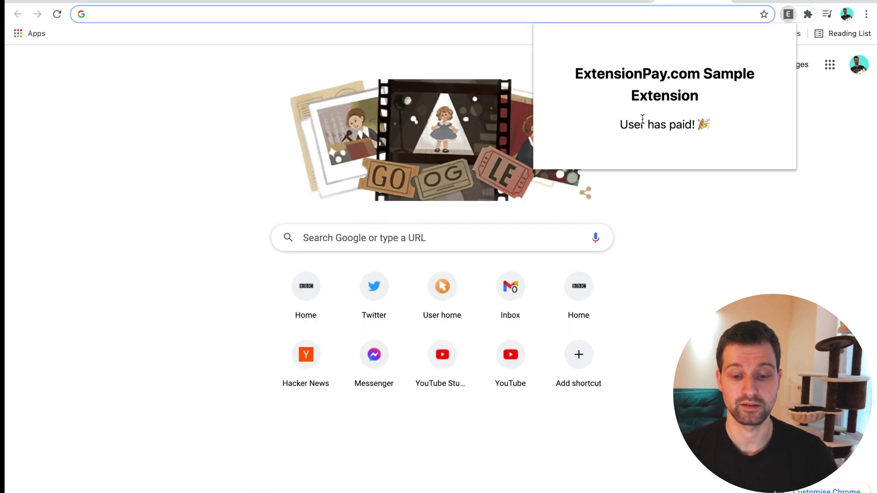
{"action": "left_click", "coordinate": [730, 224]}
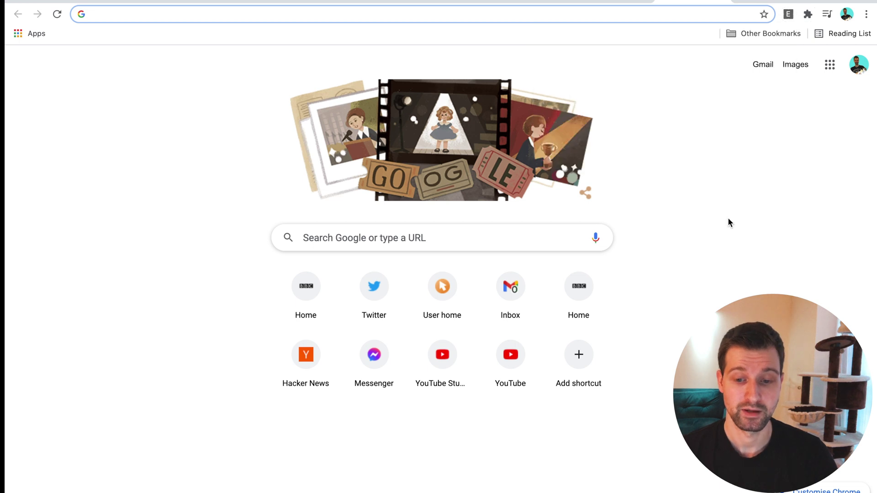
{"action": "left_click", "coordinate": [788, 14]}
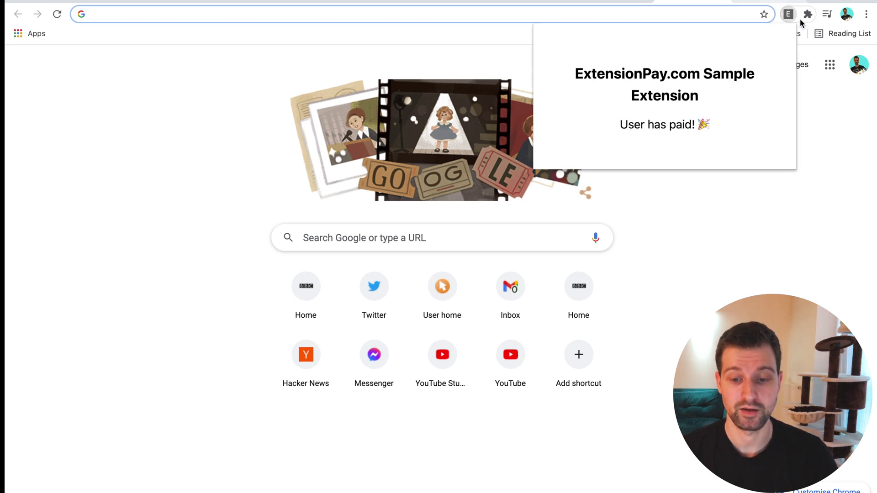
{"action": "left_click", "coordinate": [803, 35]}
{"action": "left_click", "coordinate": [787, 14]}
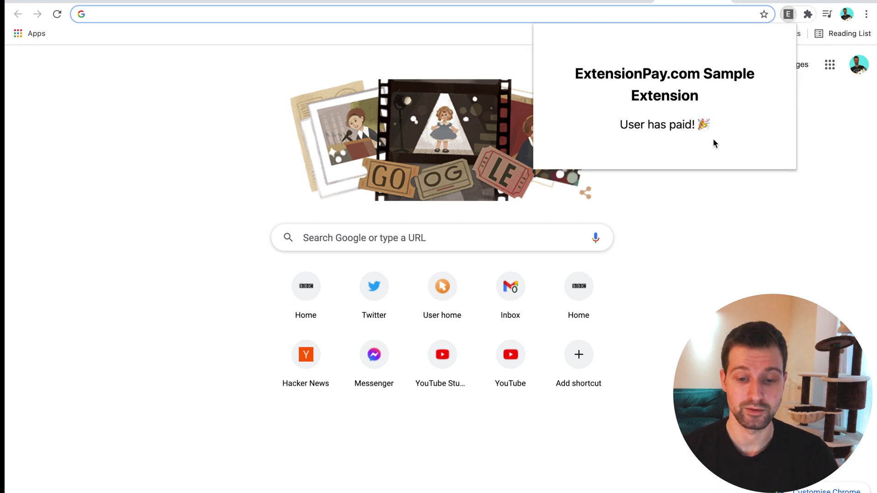
{"action": "left_click", "coordinate": [684, 252]}
{"action": "left_click", "coordinate": [787, 17]}
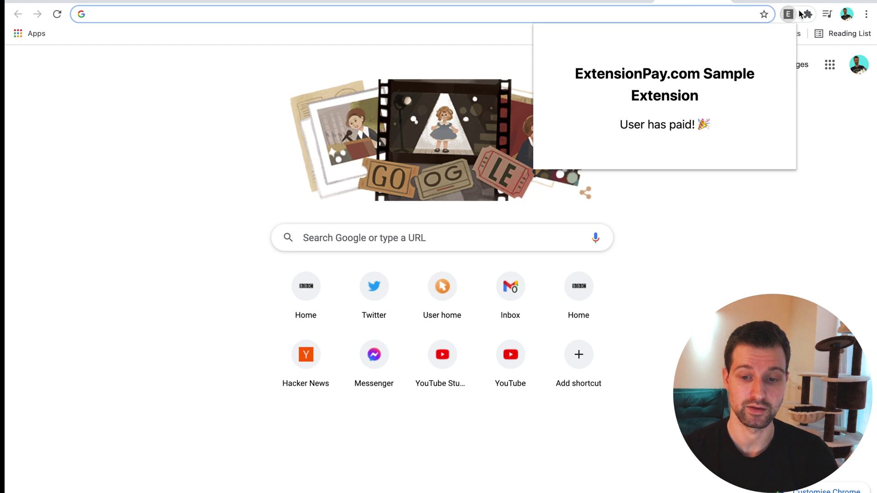
Remove the ExtensionPay Sample Extension from Chrome's extensions management page
{"action": "left_click", "coordinate": [805, 14]}
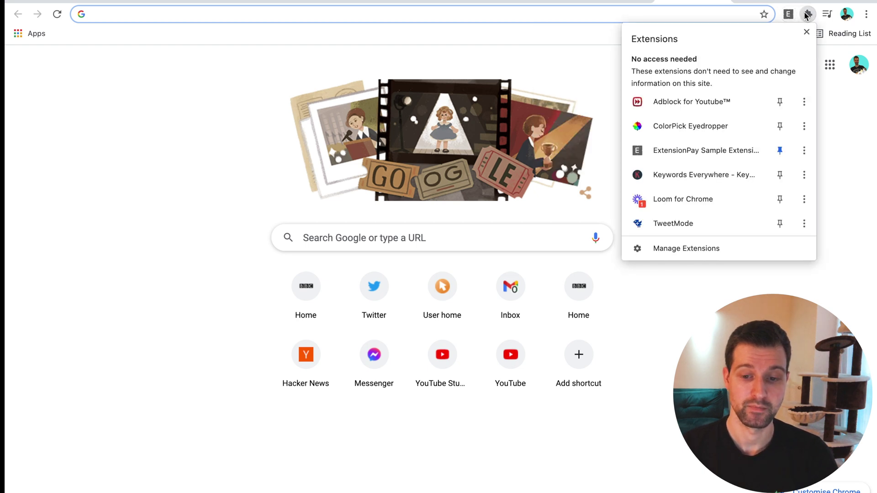
{"action": "left_click", "coordinate": [662, 249]}
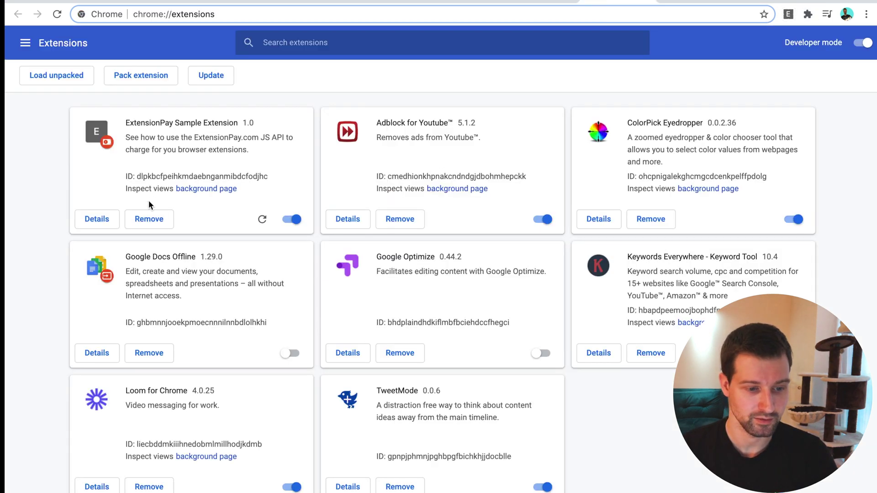
{"action": "left_click", "coordinate": [149, 219]}
{"action": "key", "text": "Return"}
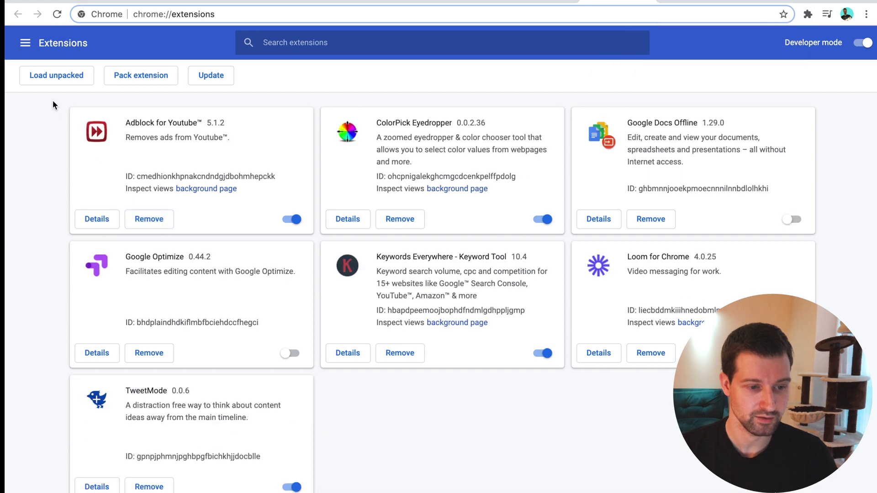
Reload the sample extension unpacked from its local folder, pin it, and open a new tab
{"action": "left_click", "coordinate": [49, 86]}
{"action": "key", "text": "Return"}
{"action": "left_click", "coordinate": [808, 15]}
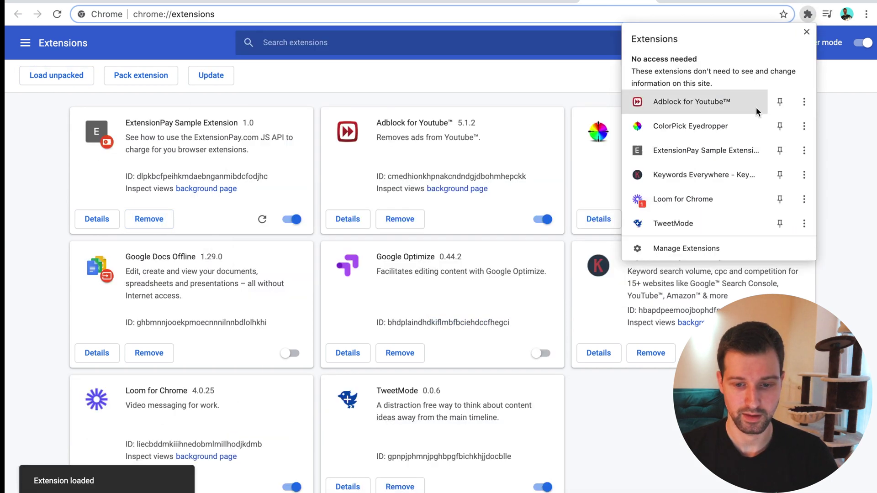
{"action": "left_click", "coordinate": [780, 150]}
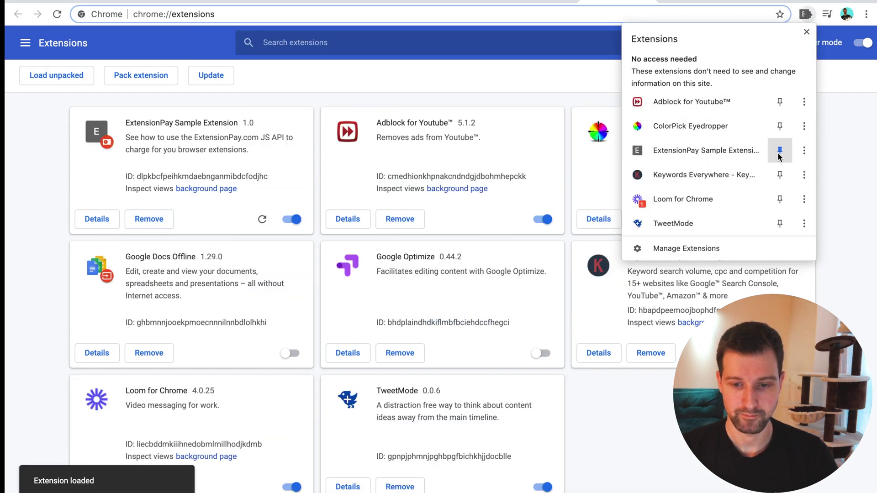
{"action": "left_click", "coordinate": [833, 5]}
{"action": "left_click", "coordinate": [833, 5]}
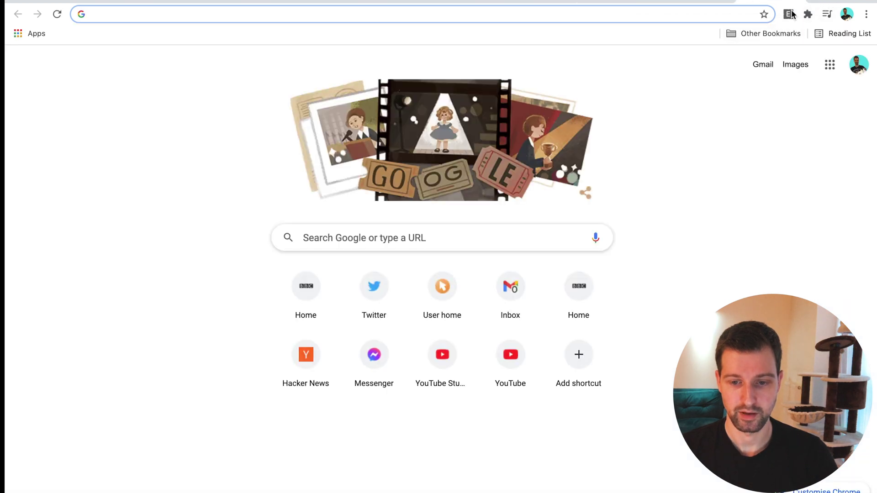
From the extension's Pay now page, log in with the saved paid e-mail to get a Rusty Text Extension login link
{"action": "left_click", "coordinate": [790, 15]}
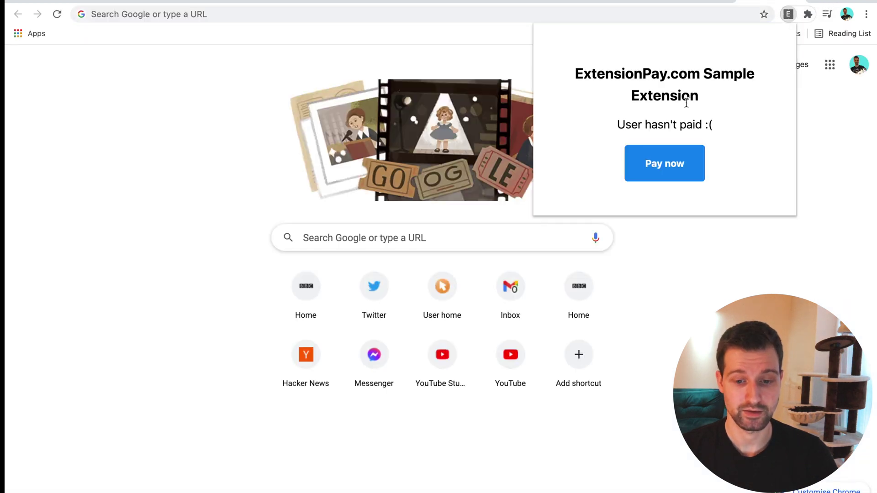
{"action": "left_click", "coordinate": [664, 163]}
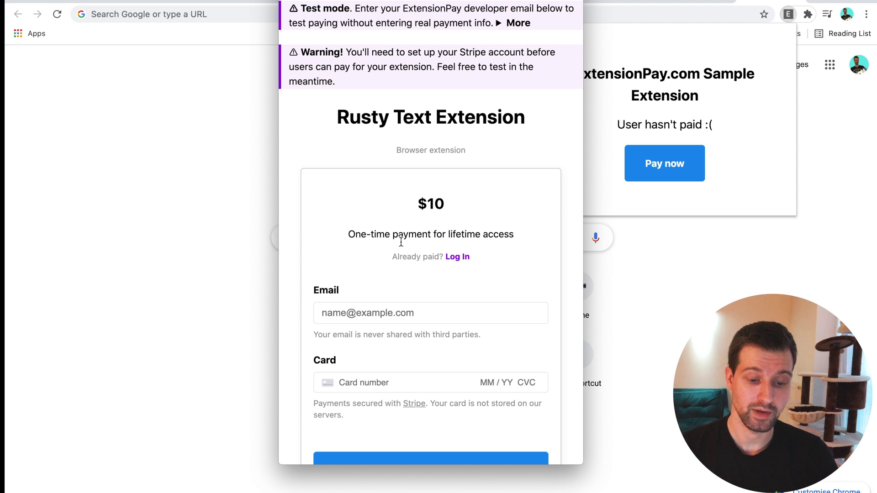
{"action": "left_click", "coordinate": [457, 257]}
{"action": "left_click", "coordinate": [384, 270]}
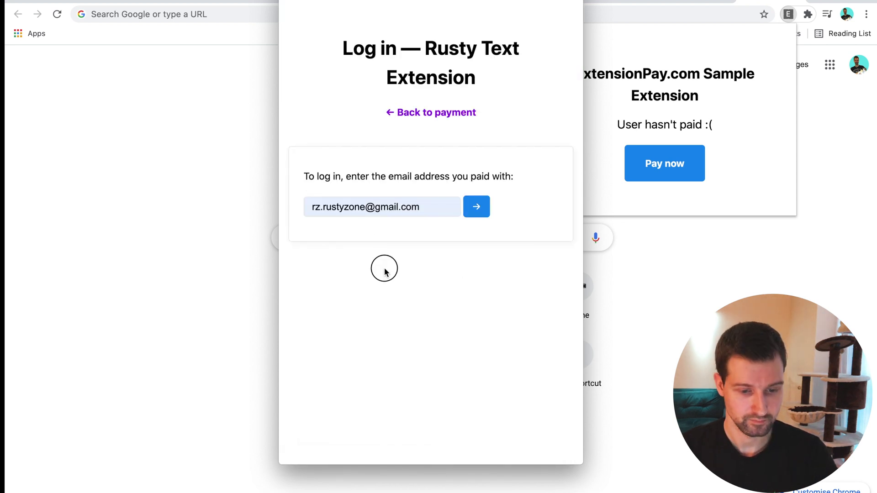
{"action": "left_click", "coordinate": [474, 207]}
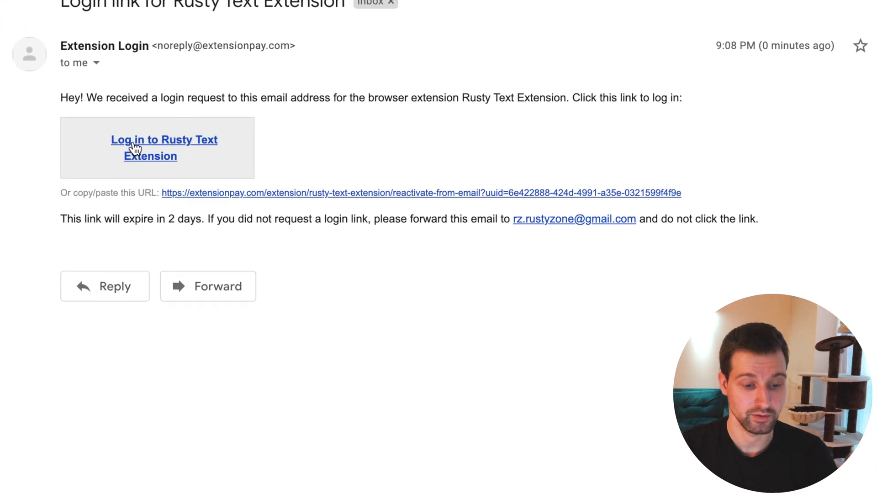
Open the 'Log in to Rusty Text Extension' link, then check the popup reports 'User has paid!'
{"action": "left_click", "coordinate": [155, 157]}
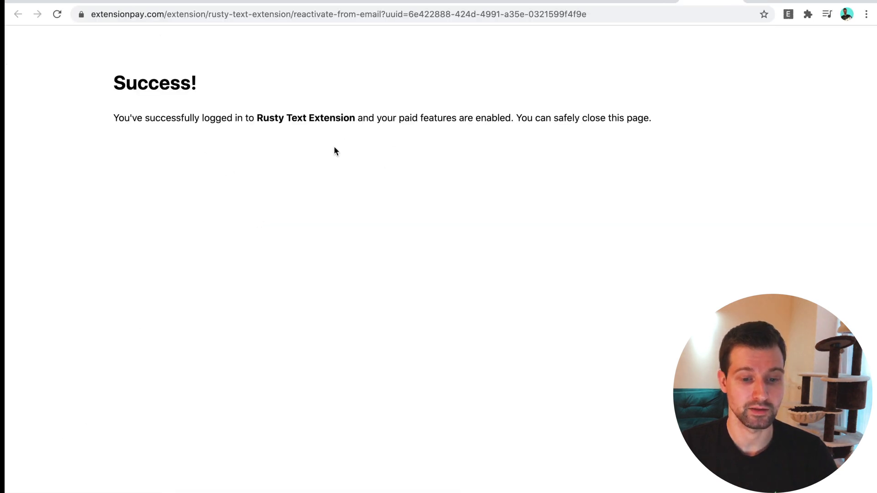
{"action": "left_click", "coordinate": [787, 15]}
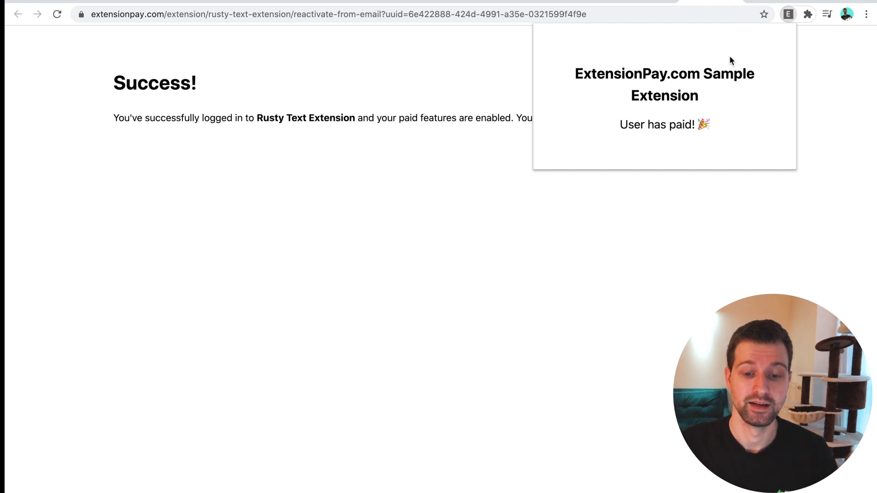
In the ExtPay README tab, jump to section 7 and select the extpay.openPaymentPage() code line
{"action": "left_click", "coordinate": [585, 242]}
{"action": "left_click", "coordinate": [396, 2]}
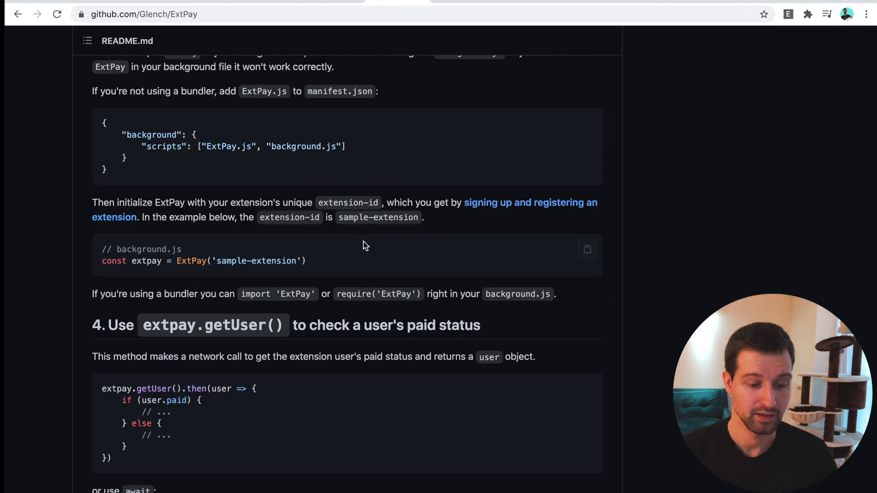
{"action": "scroll", "coordinate": [365, 245], "scroll_direction": "up", "scroll_amount": 20}
{"action": "scroll", "coordinate": [366, 245], "scroll_direction": "down", "scroll_amount": 5}
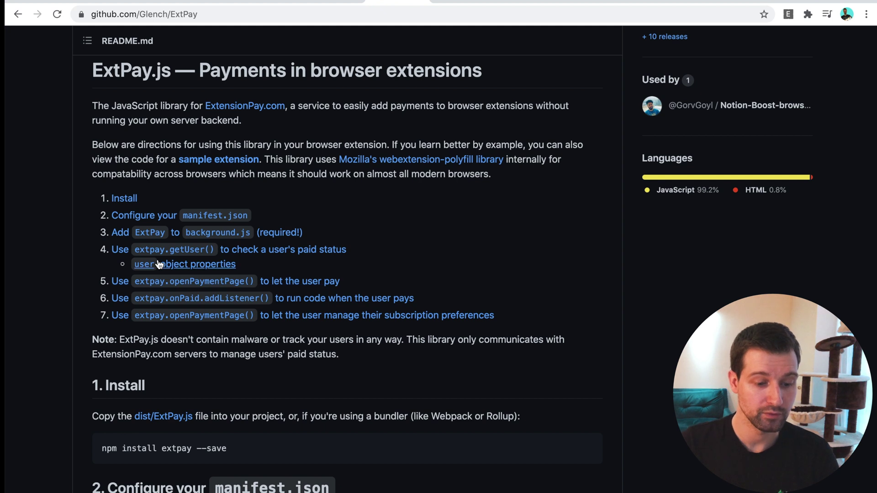
{"action": "left_click", "coordinate": [173, 319]}
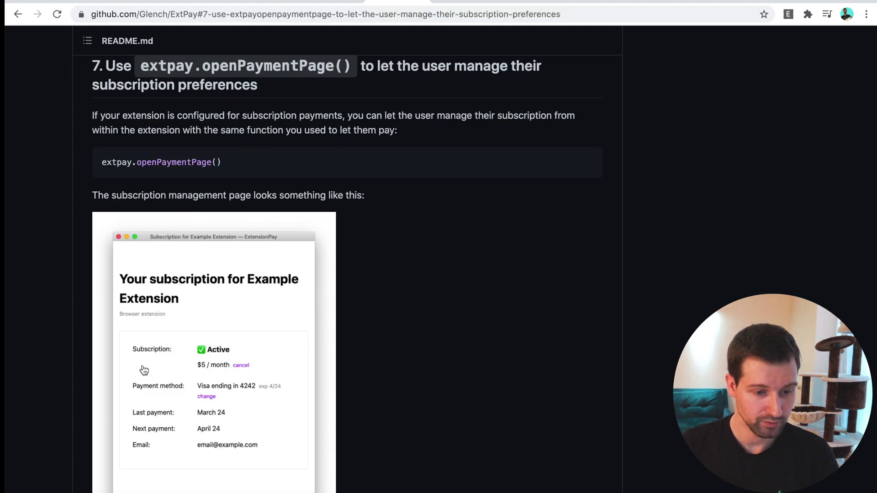
{"action": "scroll", "coordinate": [142, 342], "scroll_direction": "down", "scroll_amount": 1}
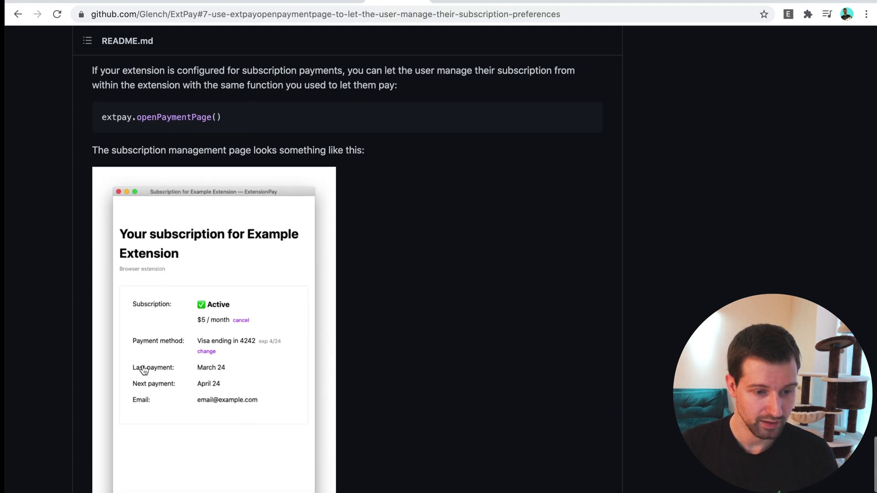
{"action": "left_click", "coordinate": [102, 117]}
{"action": "left_click_drag", "start_coordinate": [102, 118], "coordinate": [241, 119]}
{"action": "key", "text": "ctrl+c"}
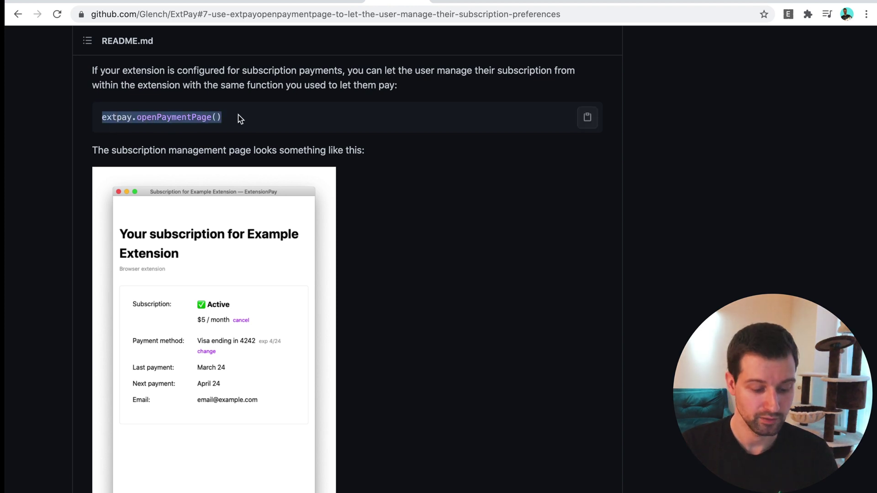
Run extpay.openPaymentPage() in the popup's DevTools console to open the Success page, then return to GitHub
{"action": "left_click", "coordinate": [789, 14]}
{"action": "right_click", "coordinate": [666, 150]}
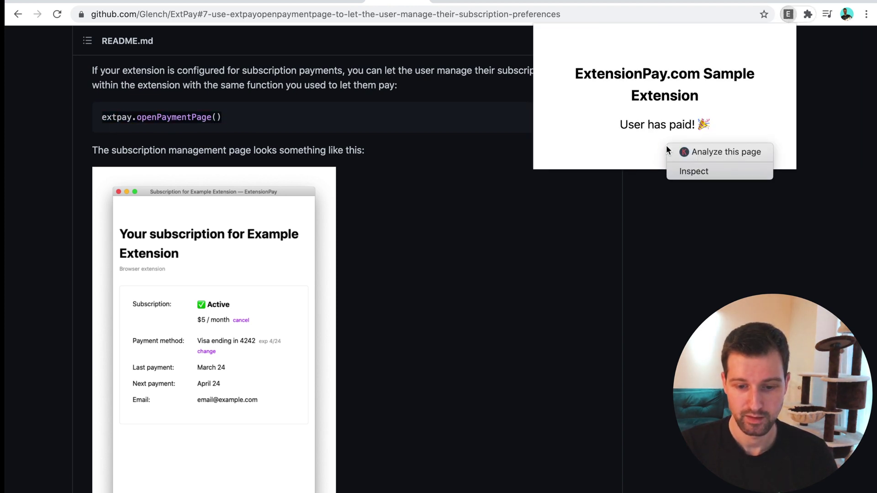
{"action": "left_click", "coordinate": [680, 171]}
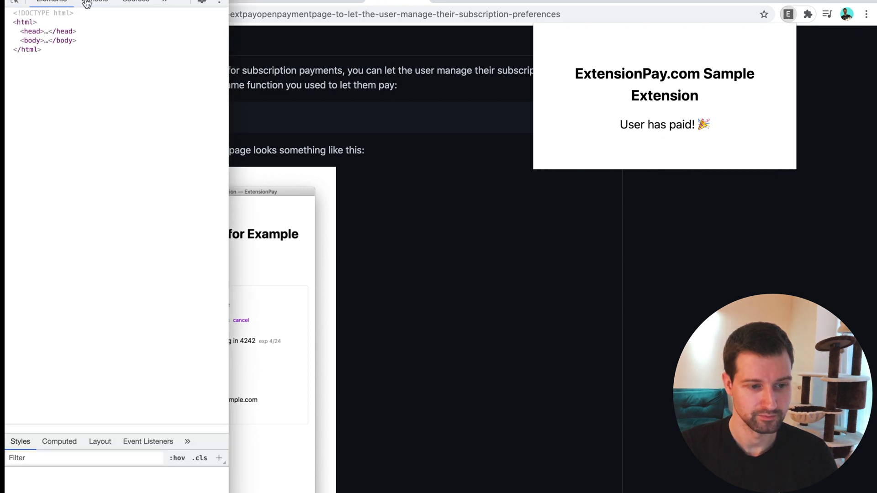
{"action": "key", "text": "ctrl+v"}
{"action": "key", "text": "Return"}
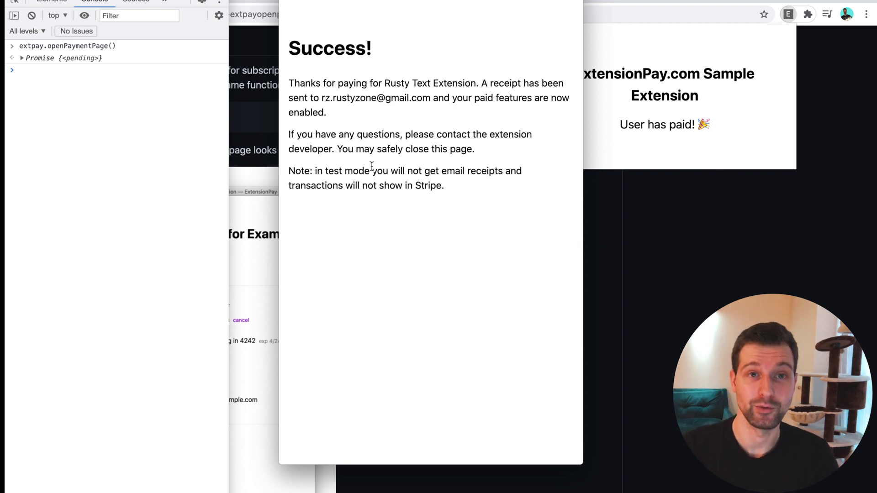
{"action": "left_click", "coordinate": [239, 241]}
{"action": "scroll", "coordinate": [186, 231], "scroll_direction": "down", "scroll_amount": 2}
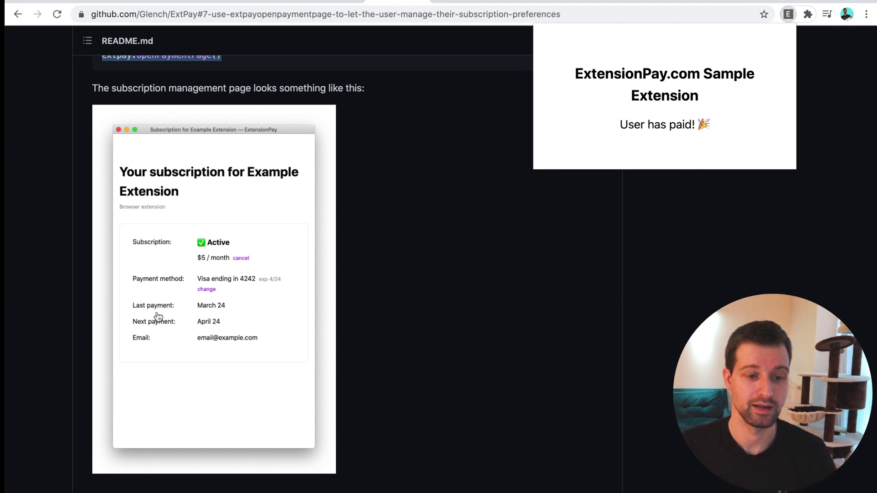
{"action": "left_click", "coordinate": [209, 2]}
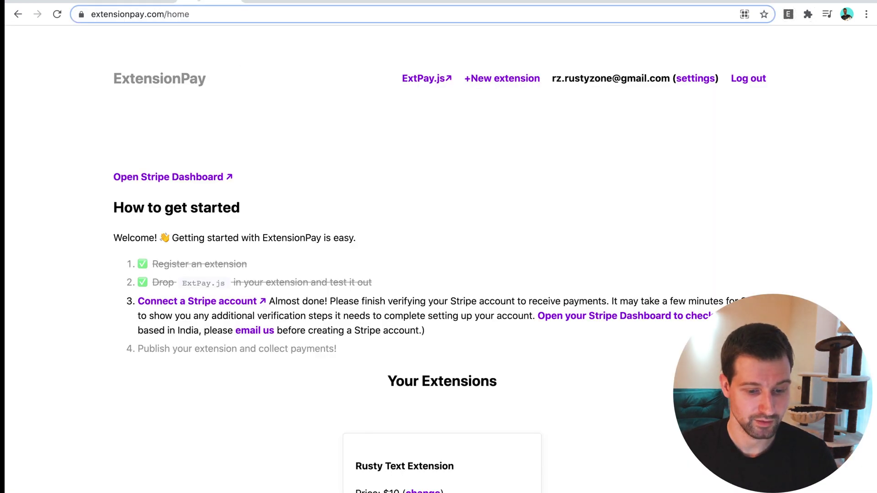
{"action": "scroll", "coordinate": [386, 267], "scroll_direction": "down", "scroll_amount": 3}
{"action": "left_click", "coordinate": [429, 401]}
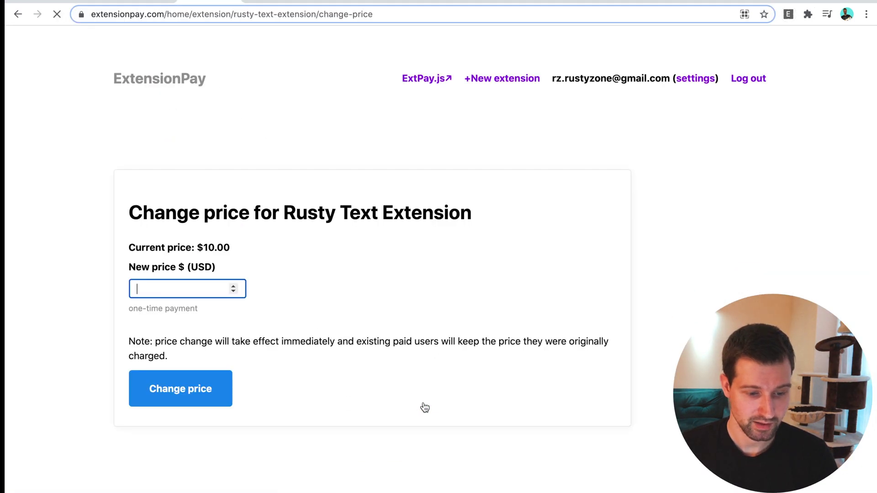
{"action": "left_click", "coordinate": [285, 339]}
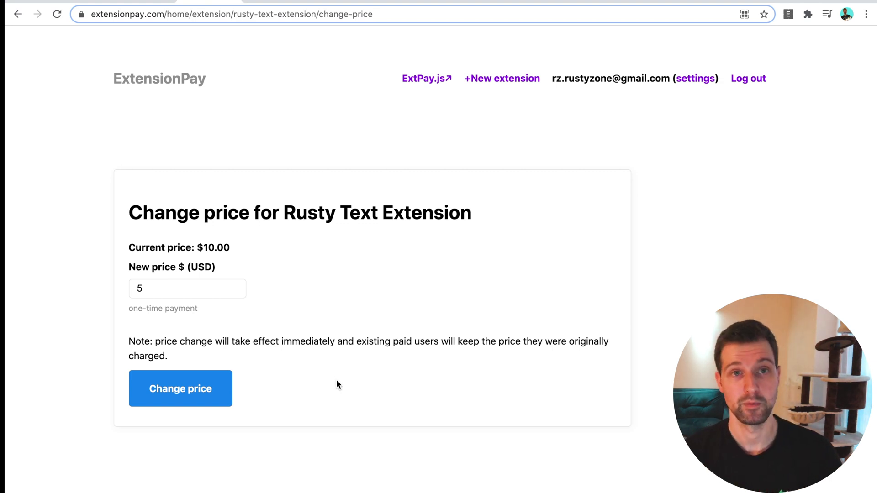
{"action": "left_click", "coordinate": [510, 78]}
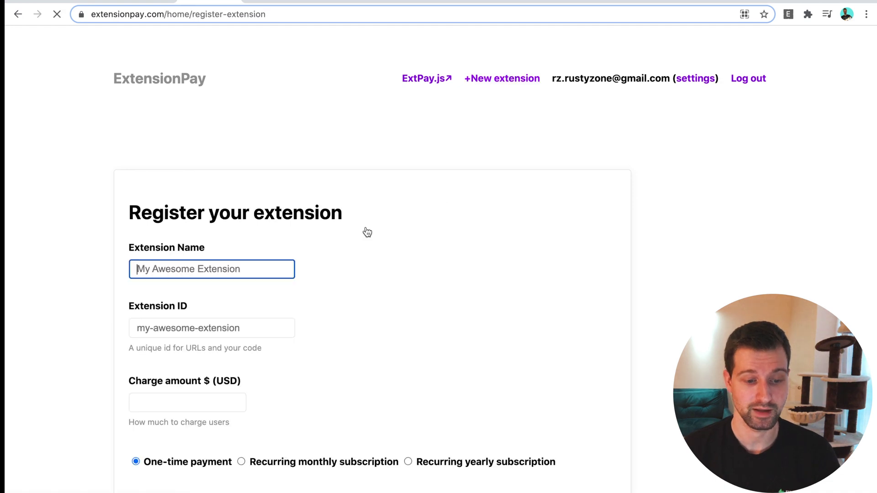
{"action": "scroll", "coordinate": [366, 229], "scroll_direction": "down", "scroll_amount": 3}
{"action": "left_click", "coordinate": [241, 392]}
{"action": "left_click", "coordinate": [398, 5]}
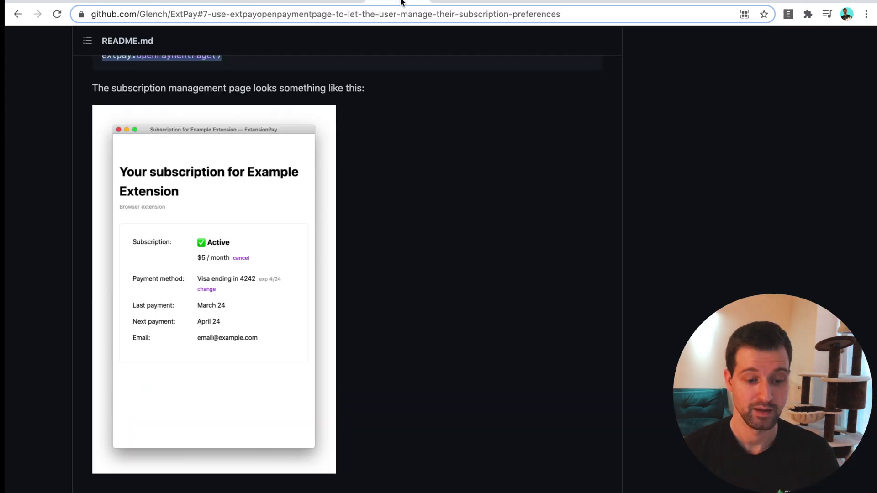
Paste the copied call into the address bar, scroll the README, and reopen the popup showing 'User has paid!'
{"action": "left_click", "coordinate": [200, 10]}
{"action": "key", "text": "super+v"}
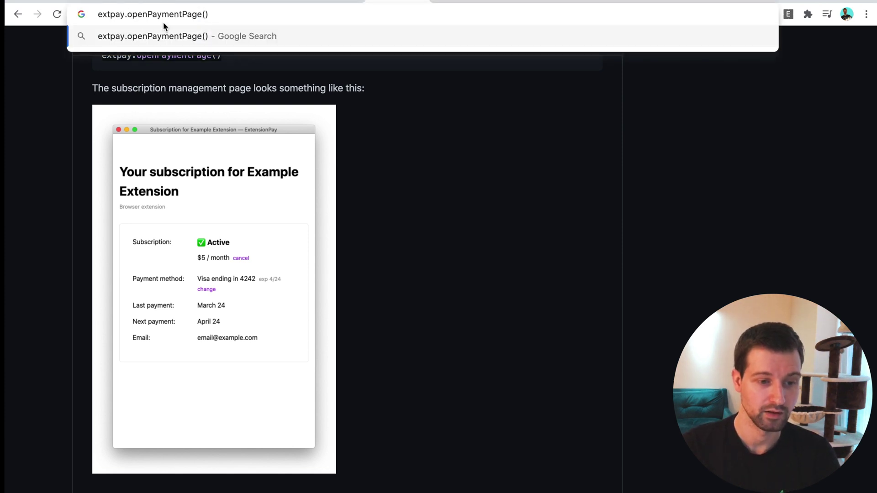
{"action": "left_click", "coordinate": [421, 261]}
{"action": "scroll", "coordinate": [421, 262], "scroll_direction": "down", "scroll_amount": 1}
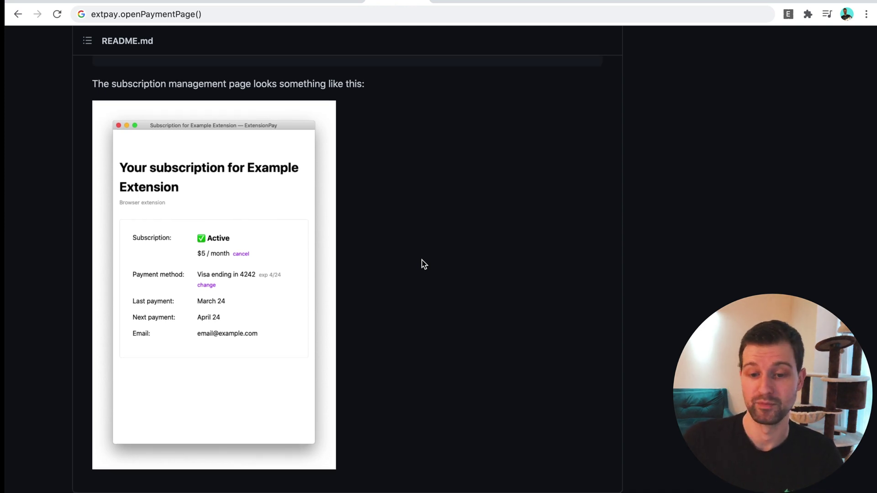
{"action": "left_click", "coordinate": [788, 14]}
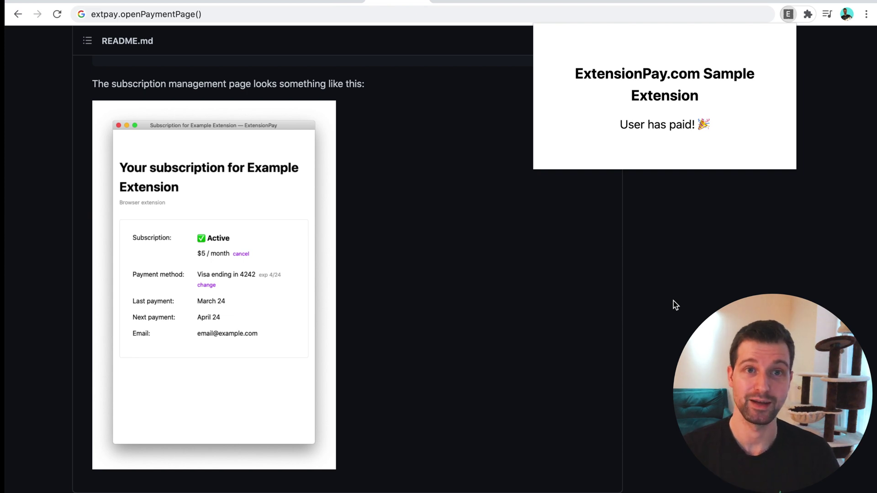
Bring Atom to the front with popup.js focused in the project files
{"action": "left_click", "coordinate": [479, 479]}
{"action": "left_click", "coordinate": [478, 480]}
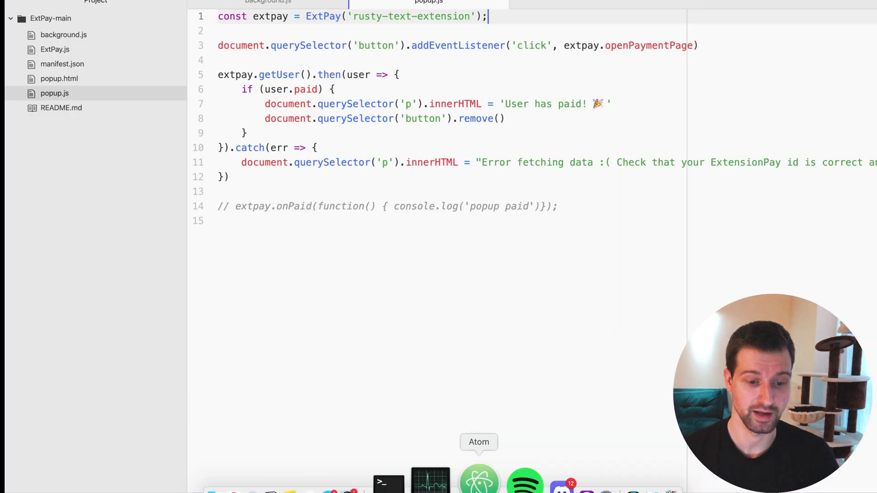
{"action": "left_click", "coordinate": [320, 275]}
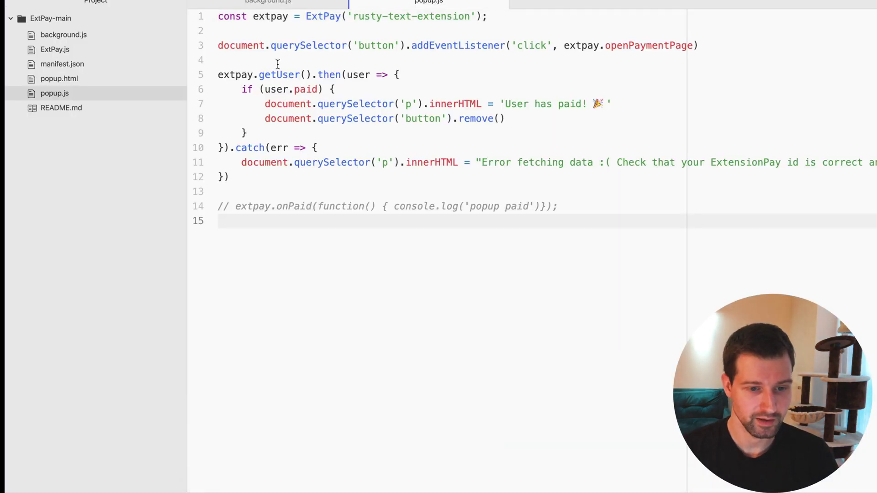
{"action": "left_click", "coordinate": [61, 96]}
Highlight the ExtPay initialisation on line 1 and the payment-page listener on line 3
{"action": "left_click", "coordinate": [299, 23]}
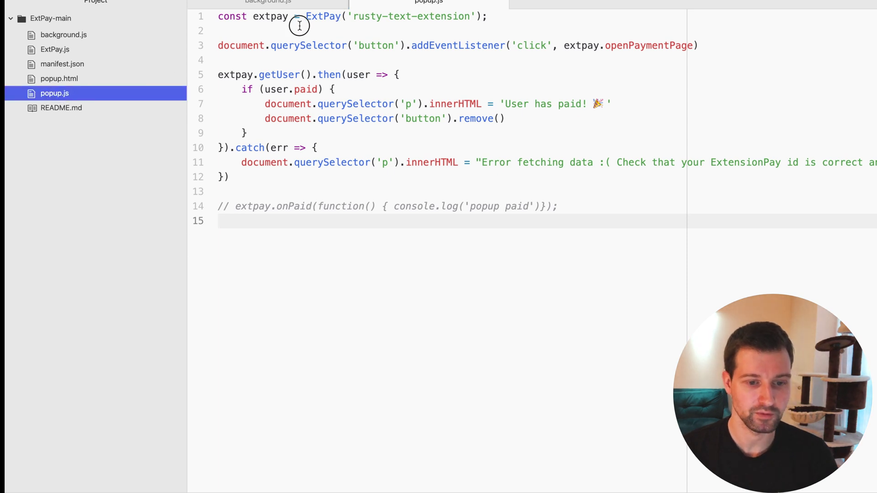
{"action": "left_click_drag", "start_coordinate": [234, 17], "coordinate": [435, 23]}
{"action": "left_click", "coordinate": [435, 23]}
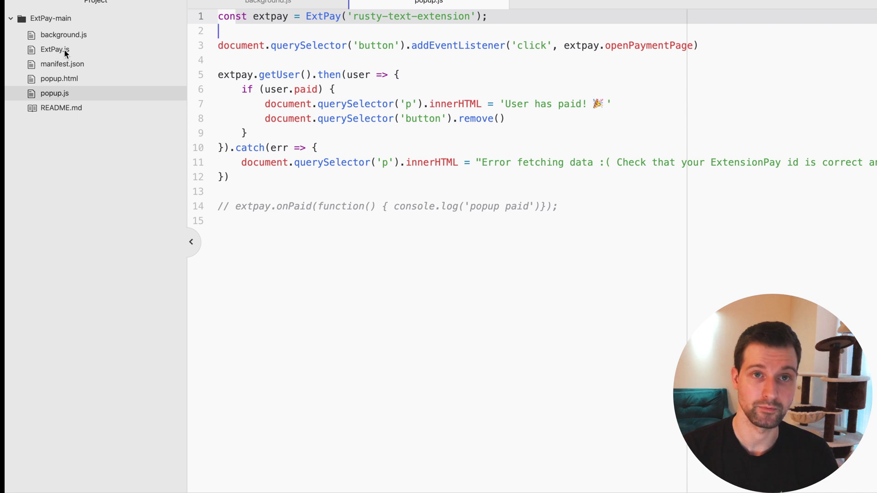
{"action": "left_click", "coordinate": [372, 29]}
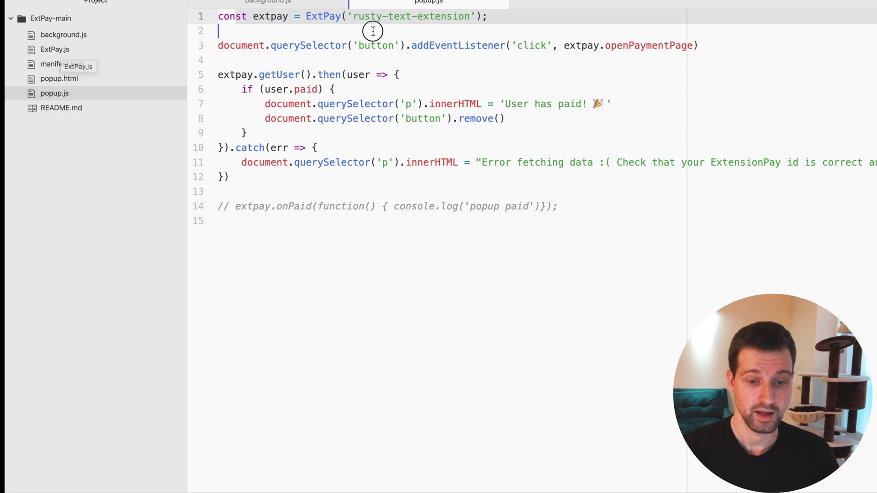
{"action": "left_click", "coordinate": [721, 47]}
{"action": "left_click_drag", "start_coordinate": [722, 47], "coordinate": [191, 54]}
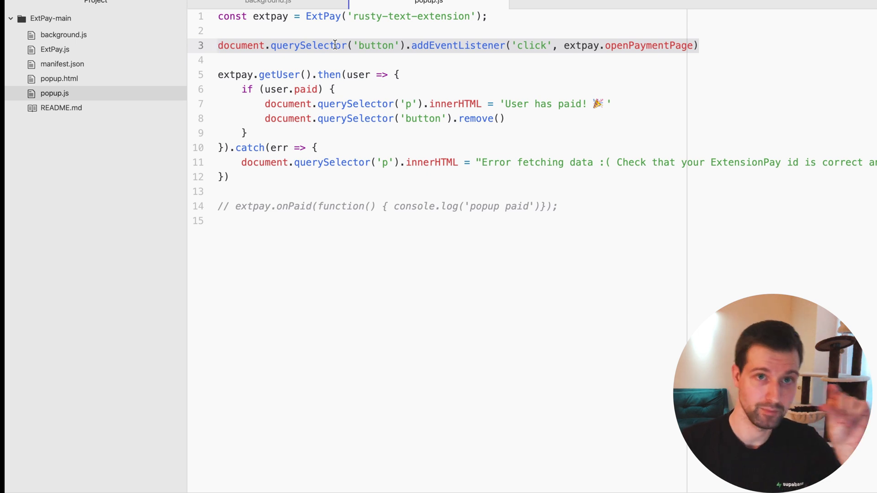
{"action": "left_click", "coordinate": [323, 75]}
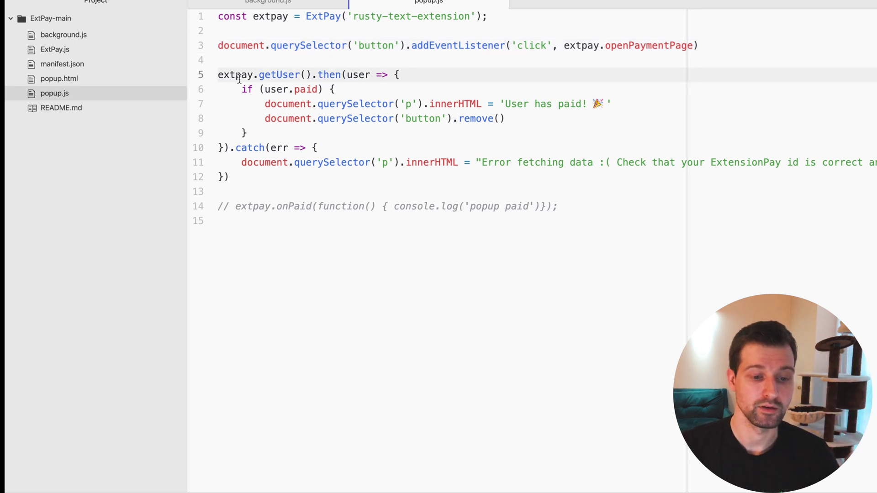
Highlight the getUser call on line 5 and the paid-user check on lines 6–9
{"action": "left_click_drag", "start_coordinate": [221, 75], "coordinate": [387, 88]}
{"action": "left_click", "coordinate": [311, 75]}
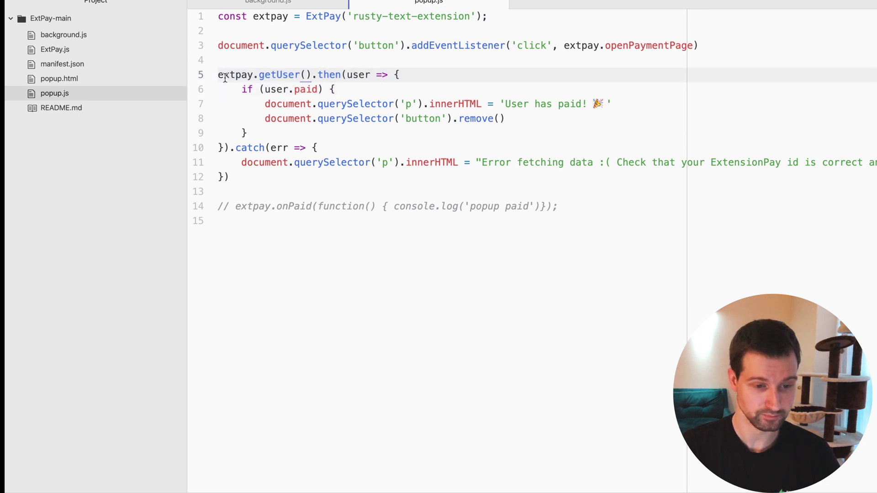
{"action": "double_click", "coordinate": [283, 76]}
{"action": "left_click", "coordinate": [405, 69]}
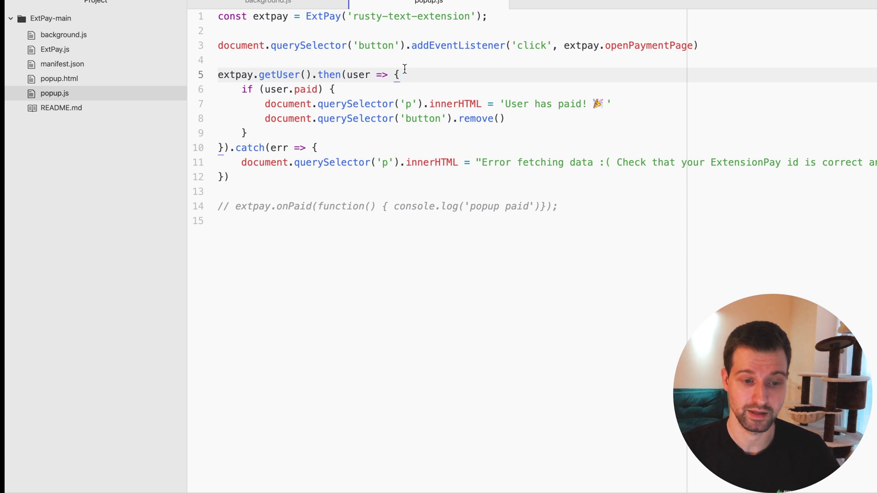
{"action": "left_click_drag", "start_coordinate": [240, 89], "coordinate": [285, 132]}
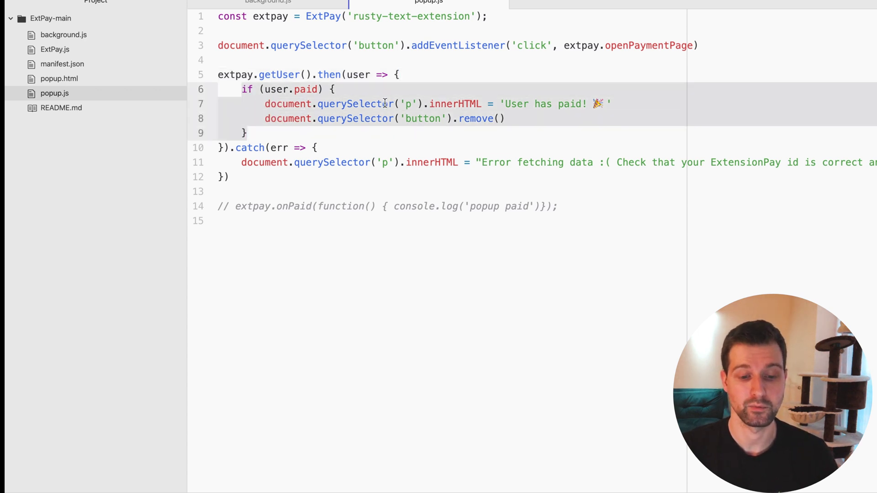
{"action": "left_click", "coordinate": [589, 101]}
{"action": "left_click", "coordinate": [547, 120]}
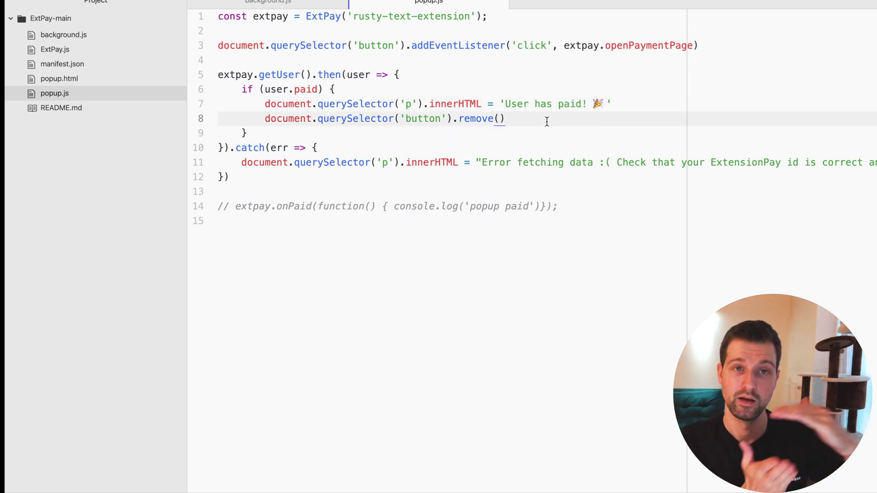
Point out the commented onPaid line 14 and the remaining lines at the end of popup.js
{"action": "left_click", "coordinate": [359, 206]}
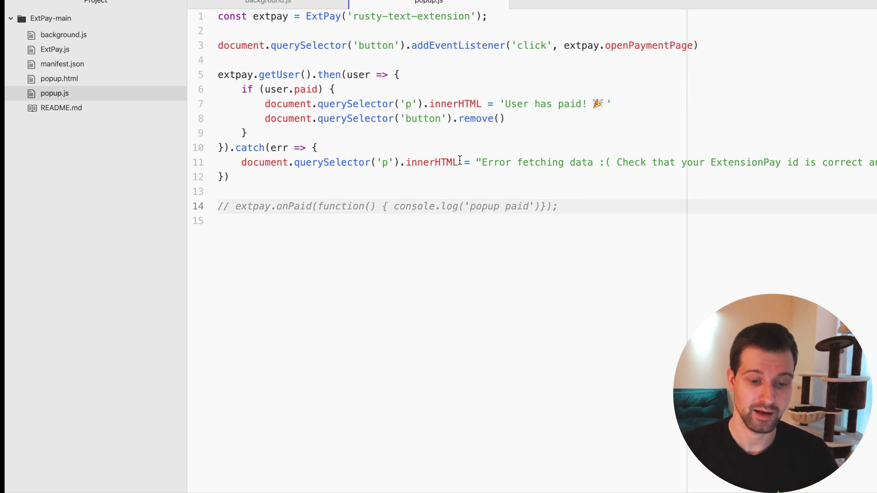
{"action": "scroll", "coordinate": [462, 160], "scroll_direction": "right", "scroll_amount": 5}
{"action": "scroll", "coordinate": [690, 153], "scroll_direction": "left", "scroll_amount": 5}
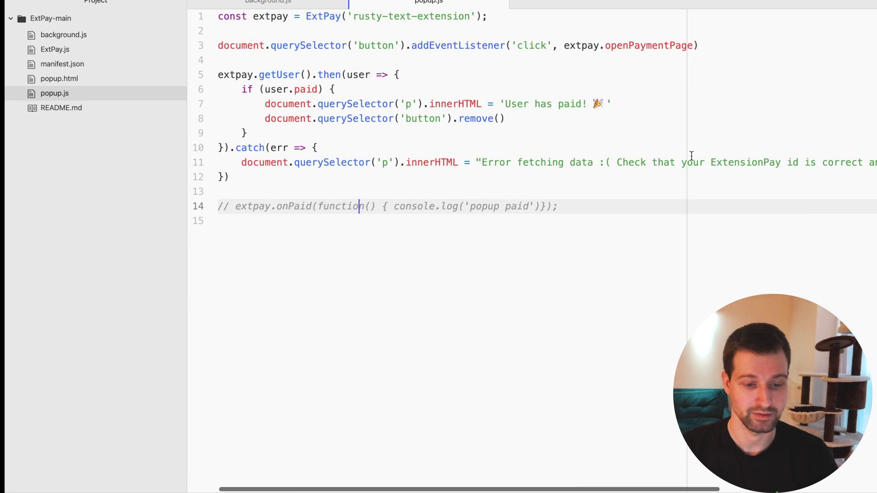
{"action": "left_click", "coordinate": [367, 178]}
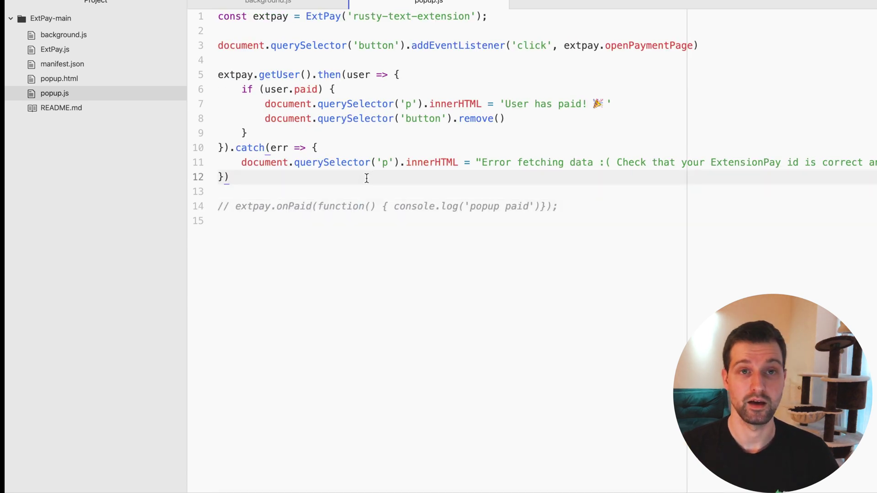
{"action": "left_click", "coordinate": [319, 218]}
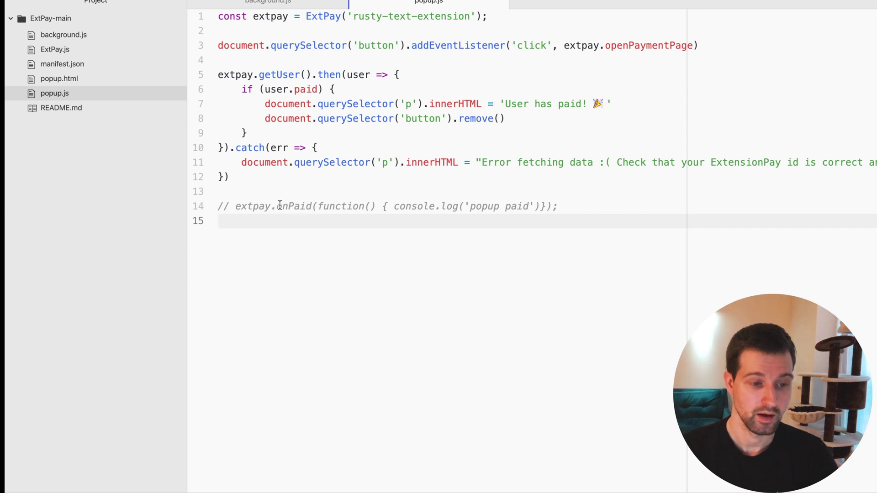
{"action": "left_click", "coordinate": [57, 36]}
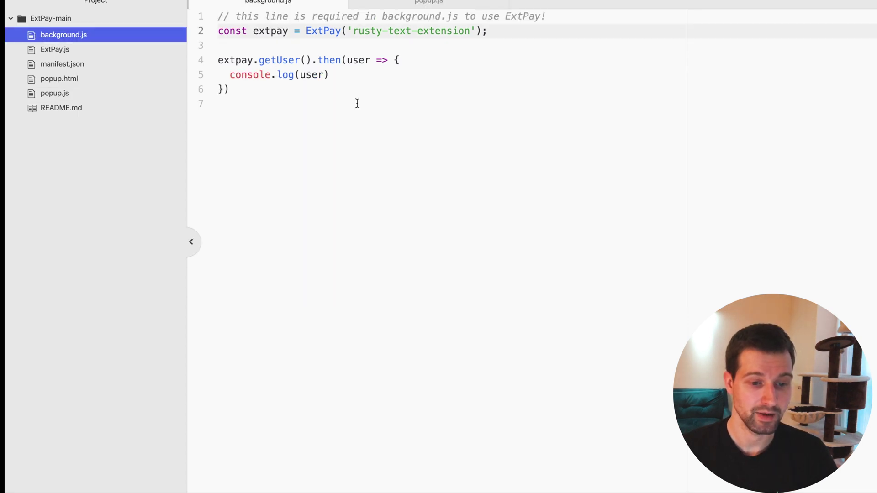
{"action": "left_click", "coordinate": [404, 120]}
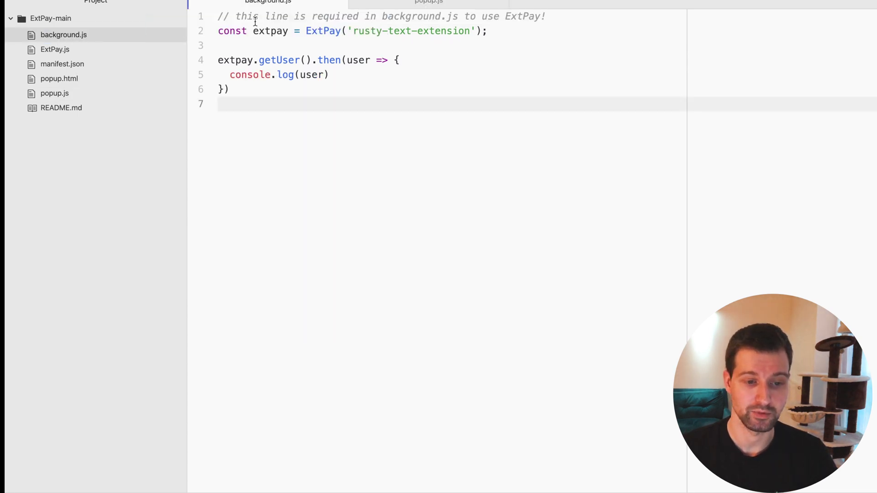
{"action": "left_click_drag", "start_coordinate": [240, 89], "coordinate": [219, 63]}
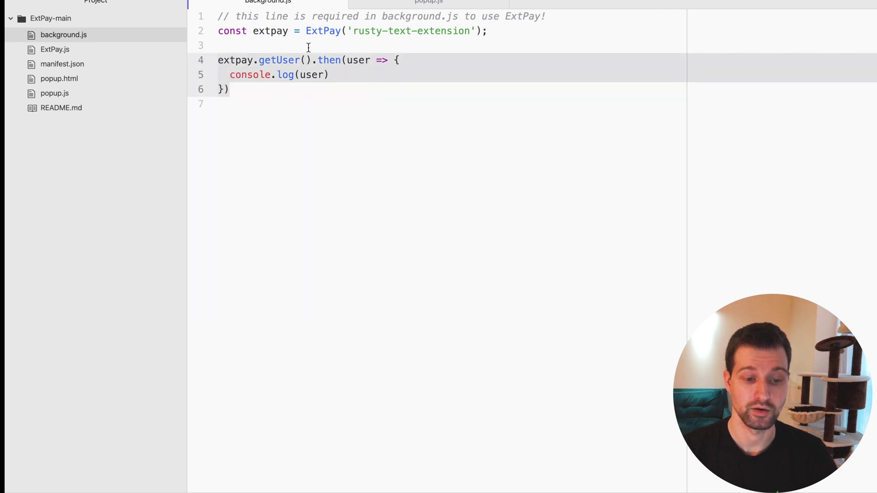
{"action": "left_click", "coordinate": [336, 75]}
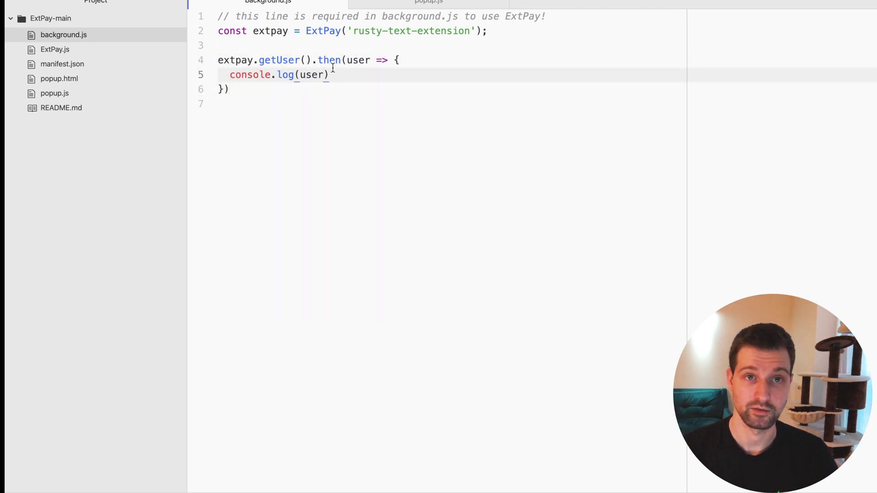
Inspect the sample extension's background page and expand the logged user object and its installedAt
{"action": "left_click", "coordinate": [290, 481]}
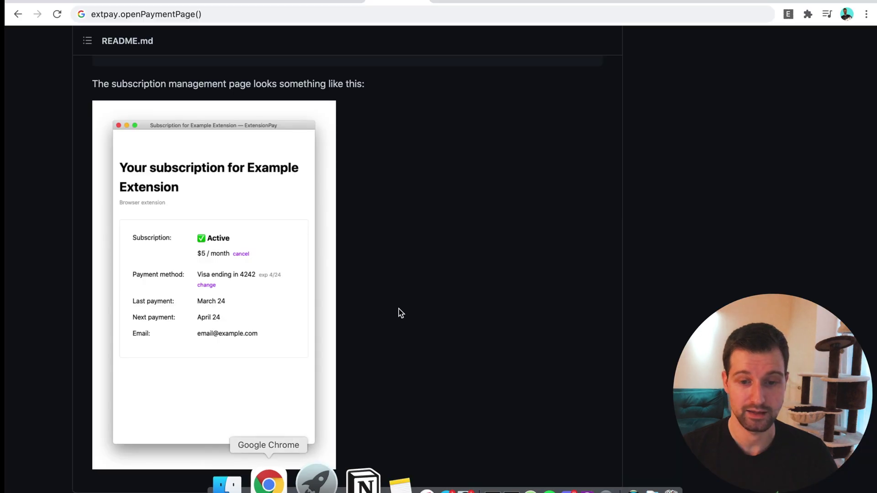
{"action": "left_click", "coordinate": [529, 4]}
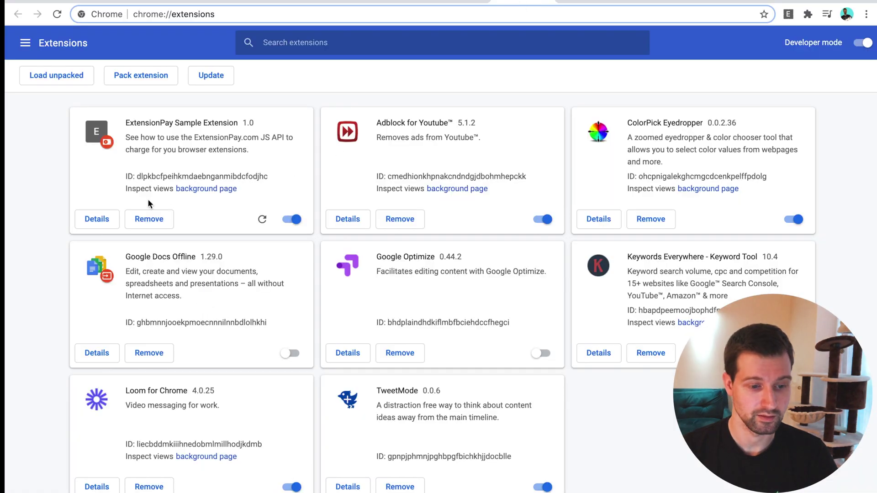
{"action": "left_click", "coordinate": [199, 193]}
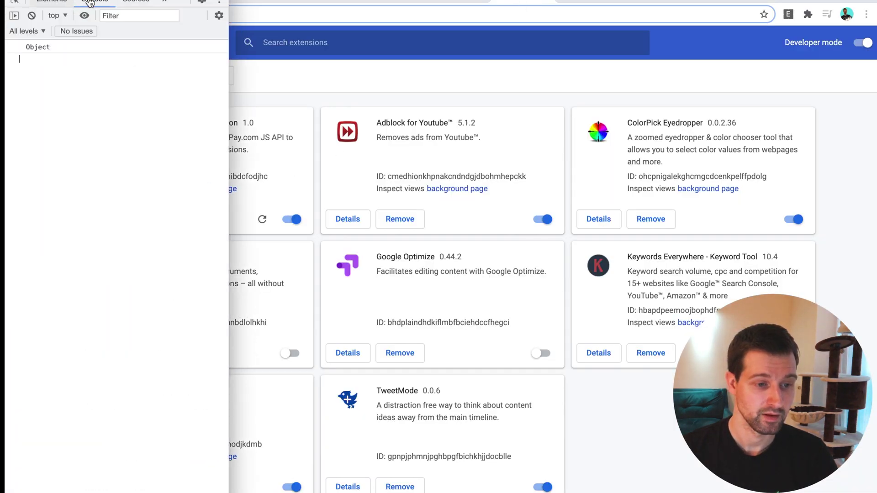
{"action": "left_click", "coordinate": [21, 48]}
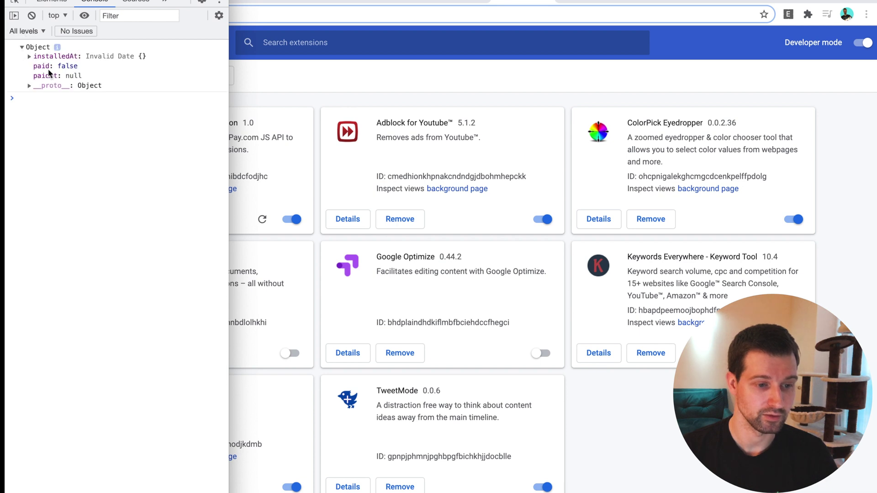
{"action": "left_click", "coordinate": [29, 57]}
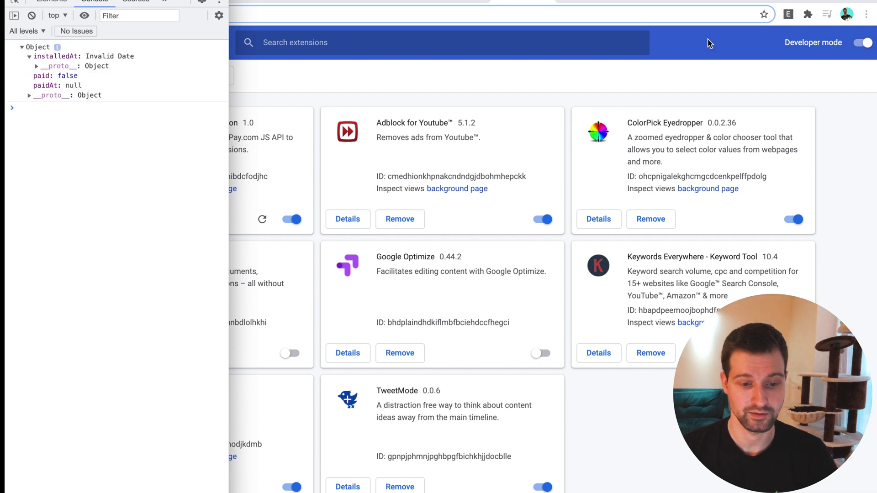
Reload the extension, reopen its background console, and expand the new user object showing paid: true
{"action": "left_click", "coordinate": [319, 163]}
{"action": "left_click", "coordinate": [262, 220]}
{"action": "left_click", "coordinate": [212, 192]}
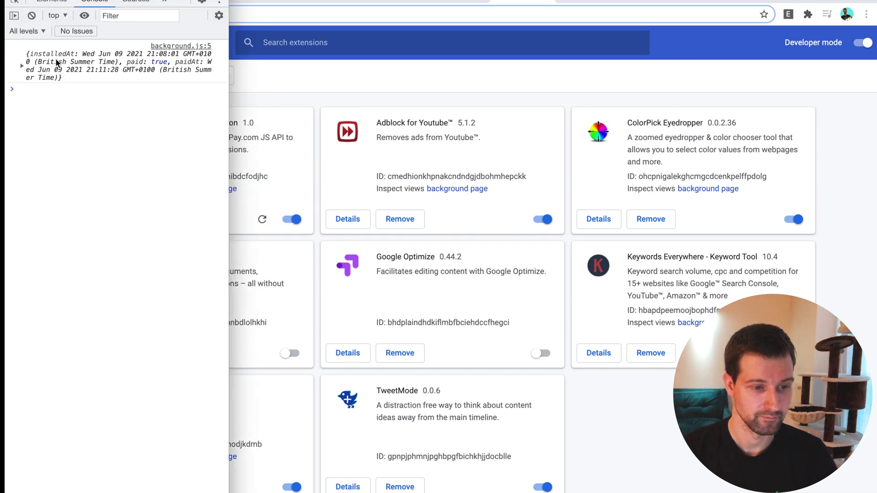
{"action": "left_click", "coordinate": [21, 66]}
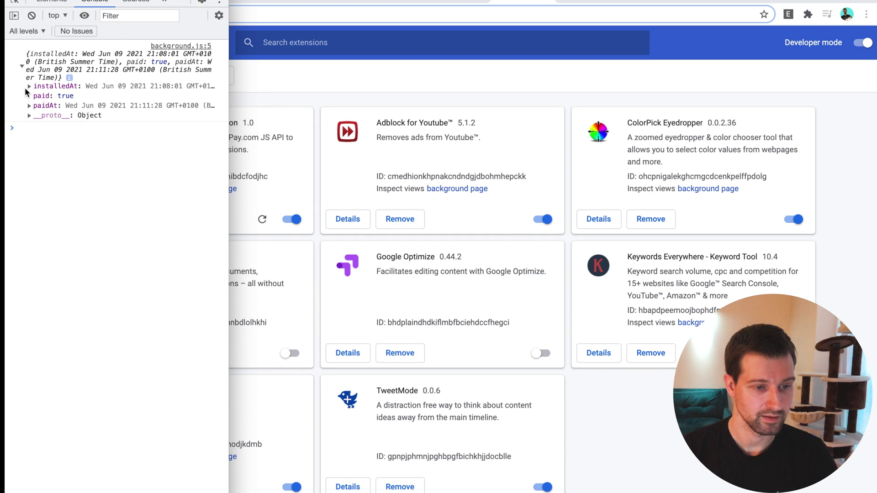
{"action": "left_click", "coordinate": [29, 86]}
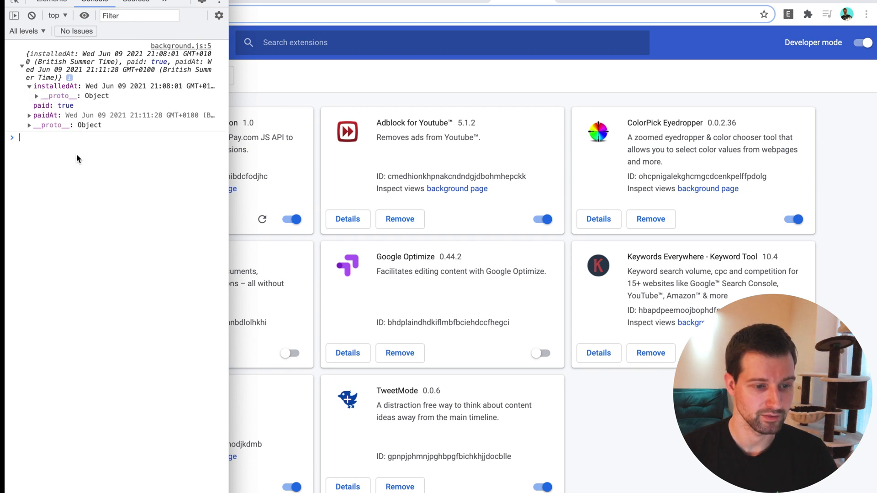
{"action": "left_click", "coordinate": [211, 135]}
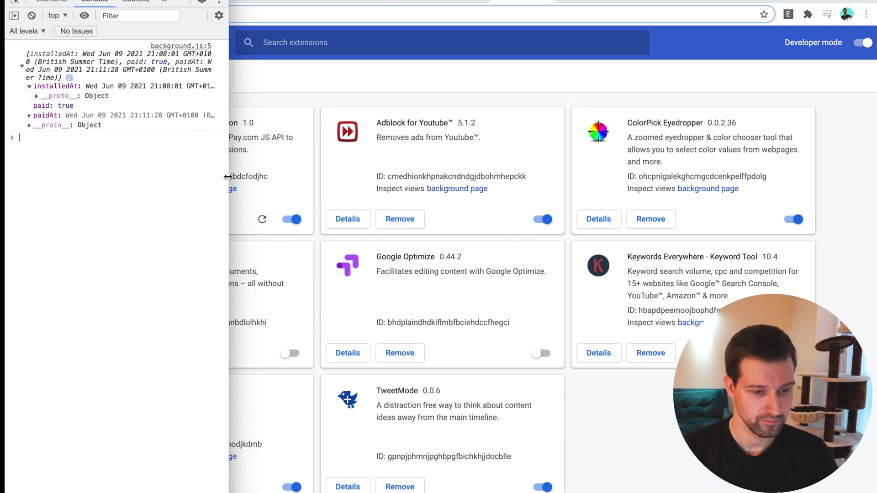
{"action": "left_click_drag", "start_coordinate": [228, 176], "coordinate": [536, 179]}
{"action": "mouse_move", "coordinate": [388, 477]}
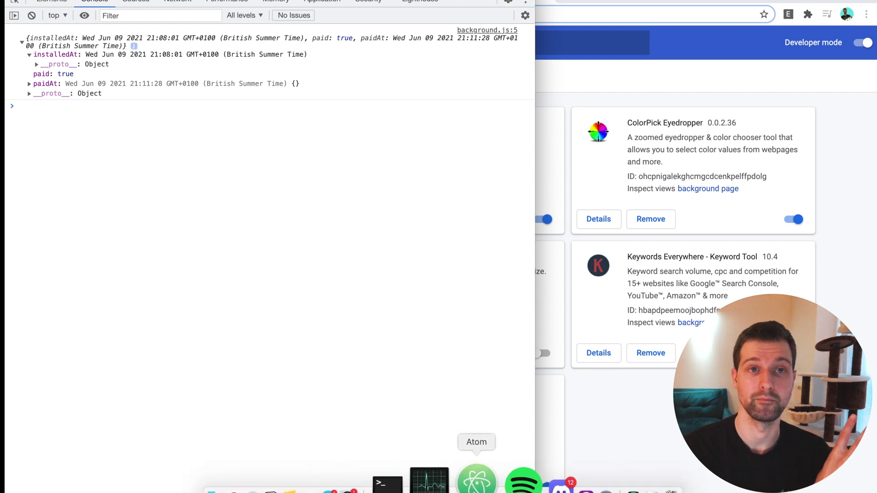
Bring Atom back to the front showing background.js and its getUser logging call
{"action": "left_click", "coordinate": [477, 479]}
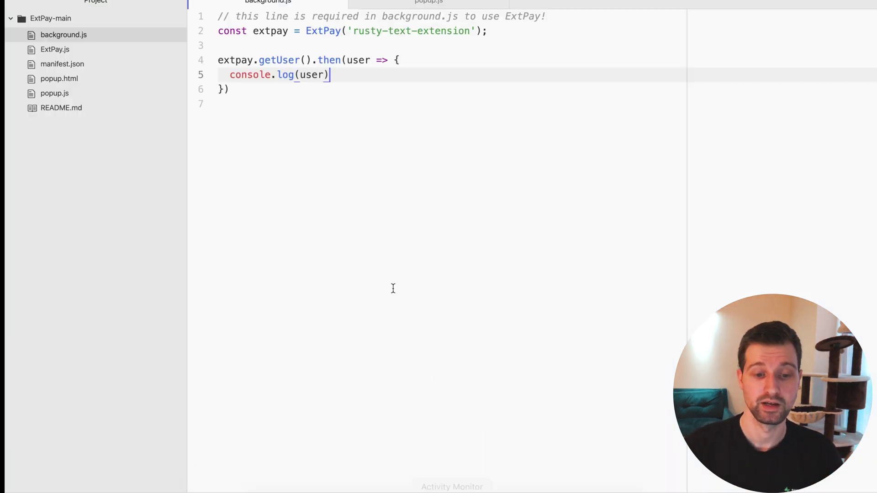